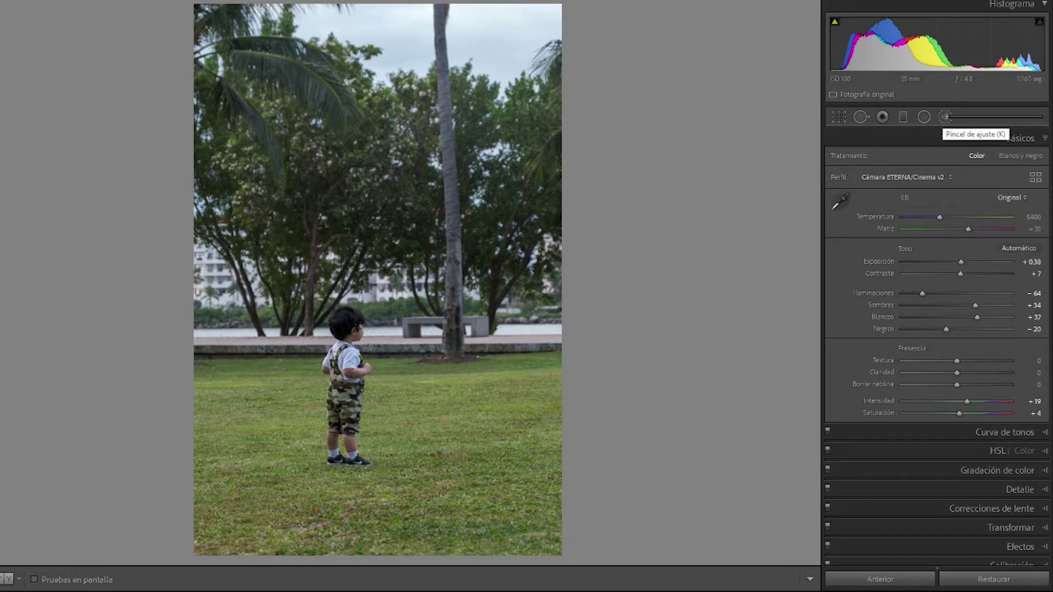
Activate the Adjustment Brush and reset all of its effect settings to zero.
left_click(944, 117)
scroll(590, 334, "down", 4)
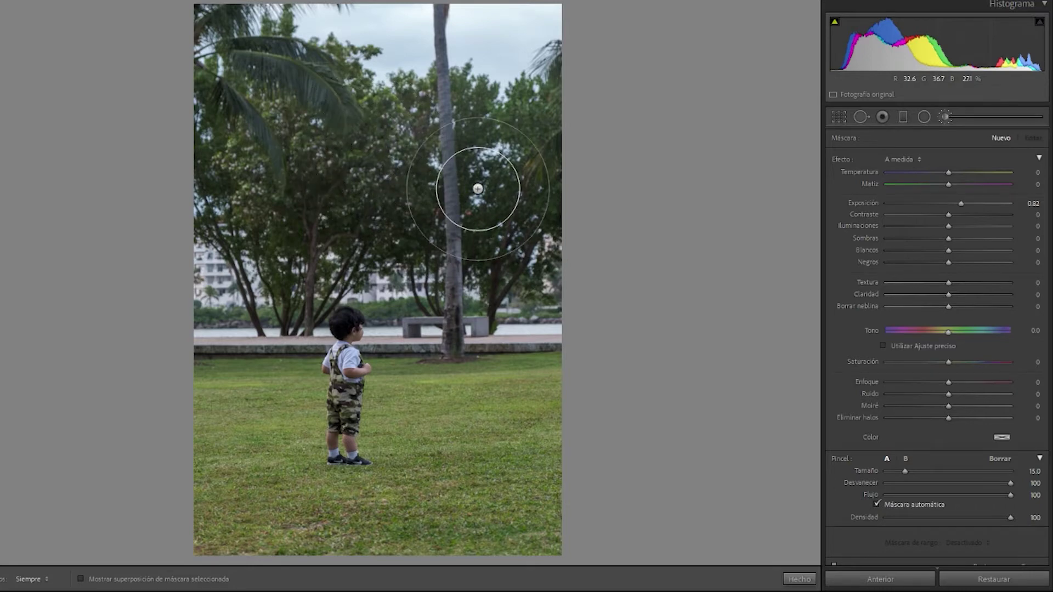
key("alt")
left_click(846, 159, "alt")
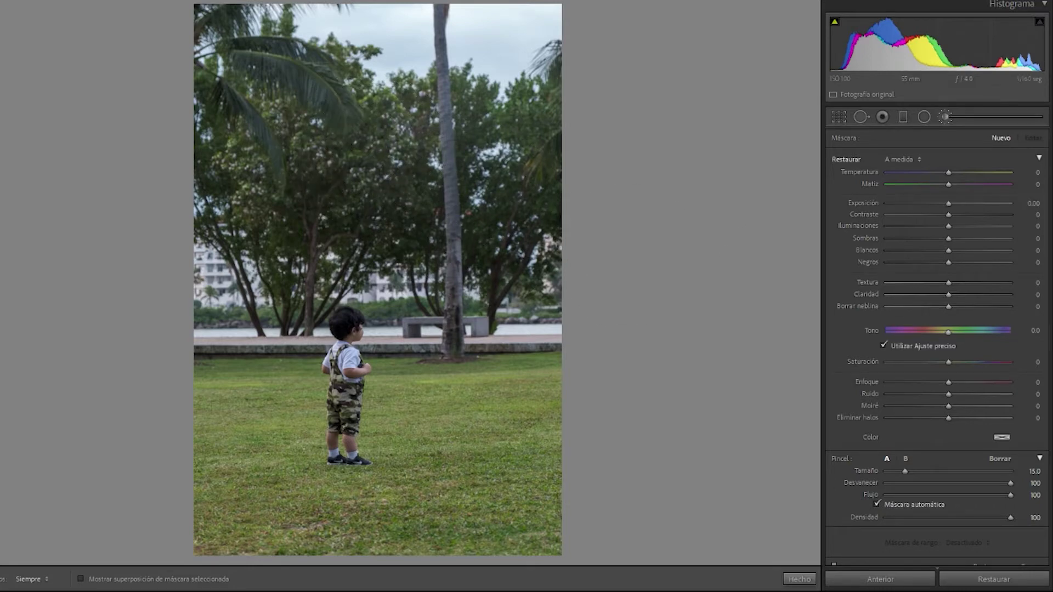
Paint a mask over the sky and trees, try its exposure at 1.75 and −1.63, and reset the exposure to zero.
key("h")
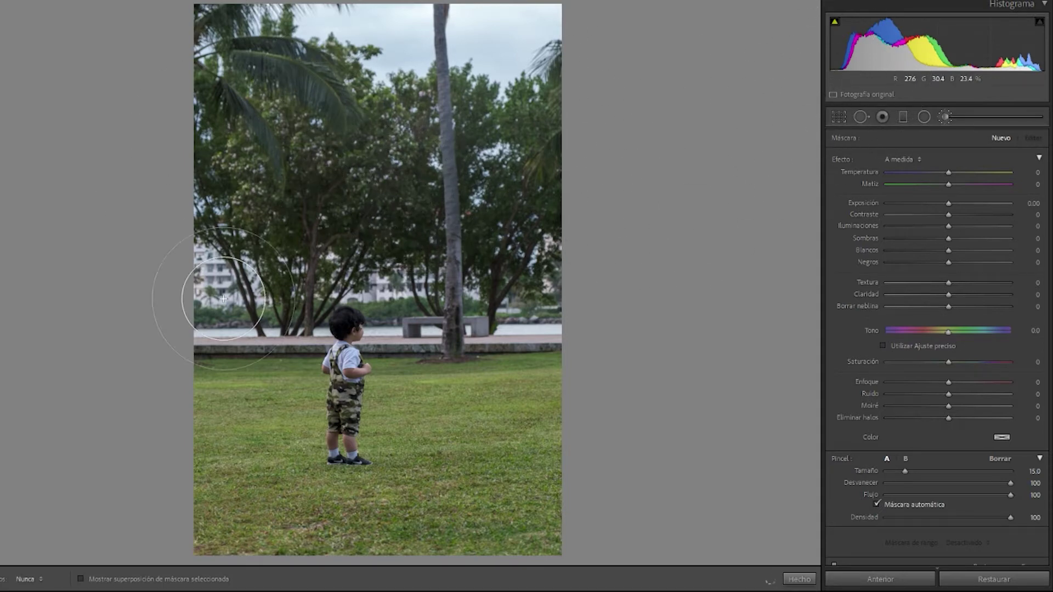
key("h")
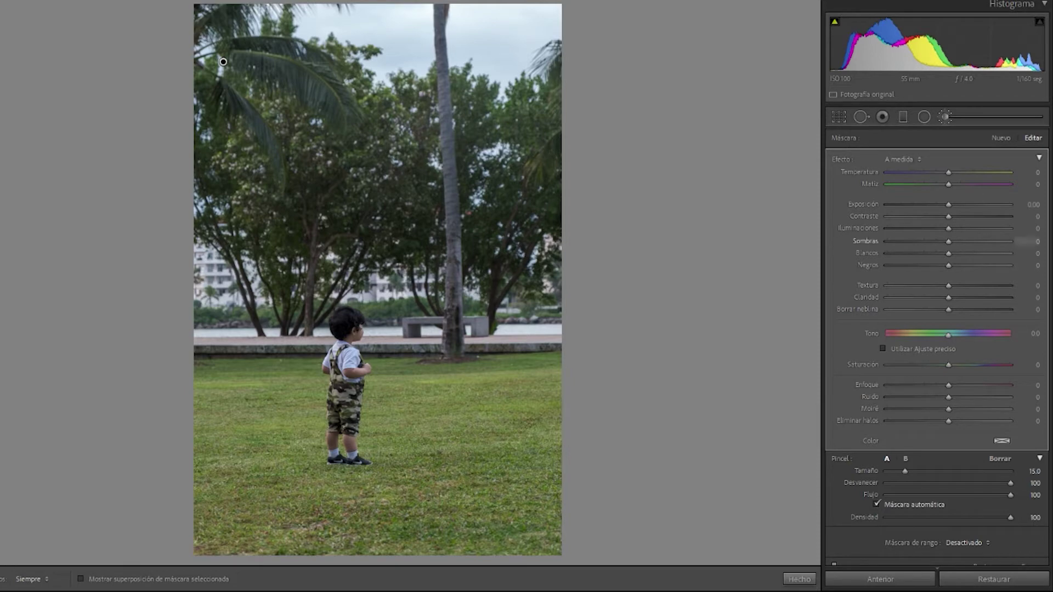
left_click_drag(951, 204, 974, 205)
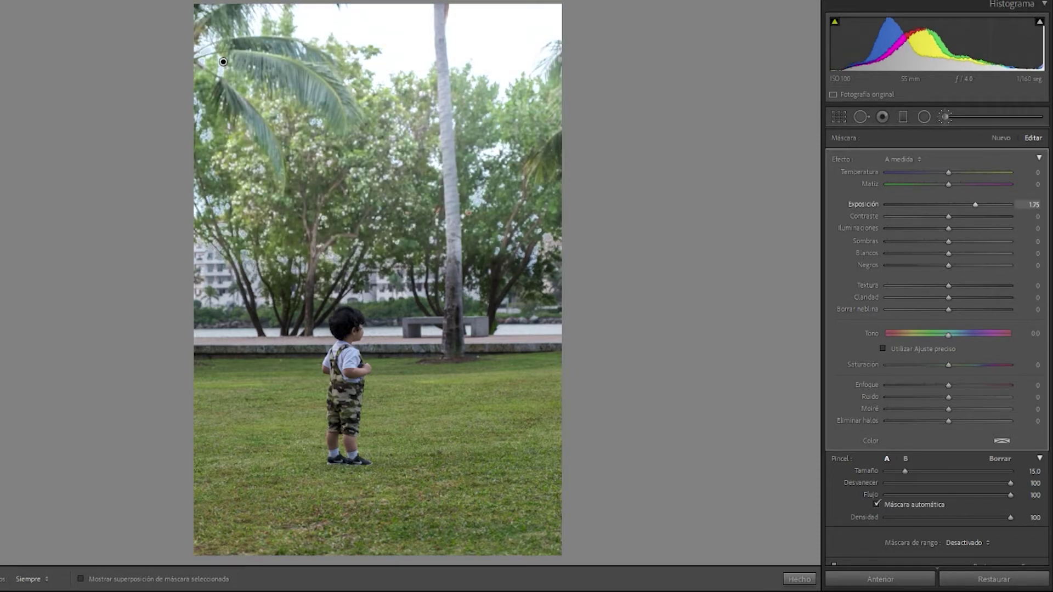
left_click_drag(972, 205, 922, 204)
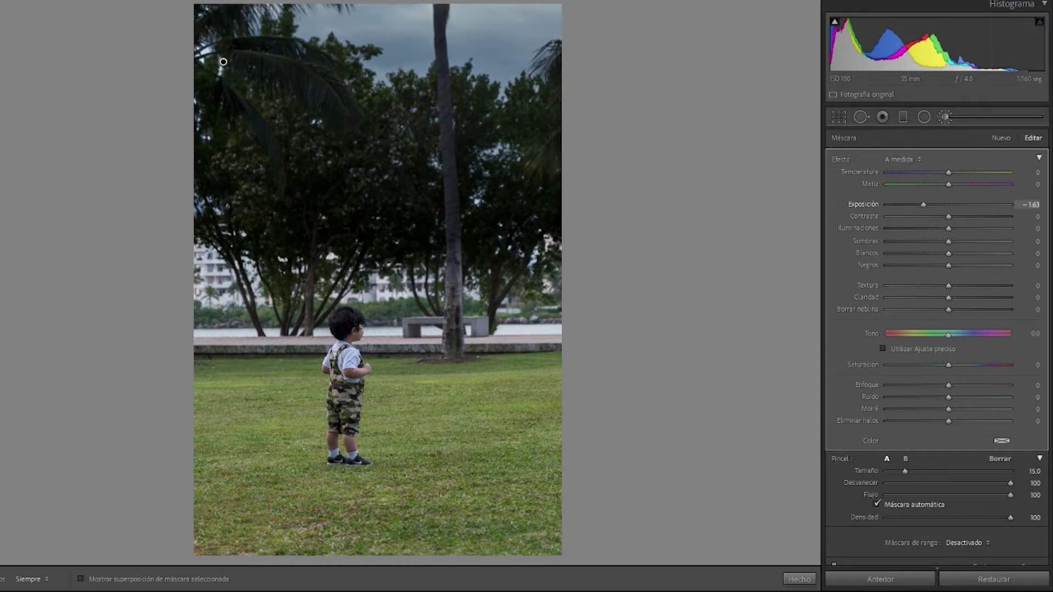
double_click(923, 205)
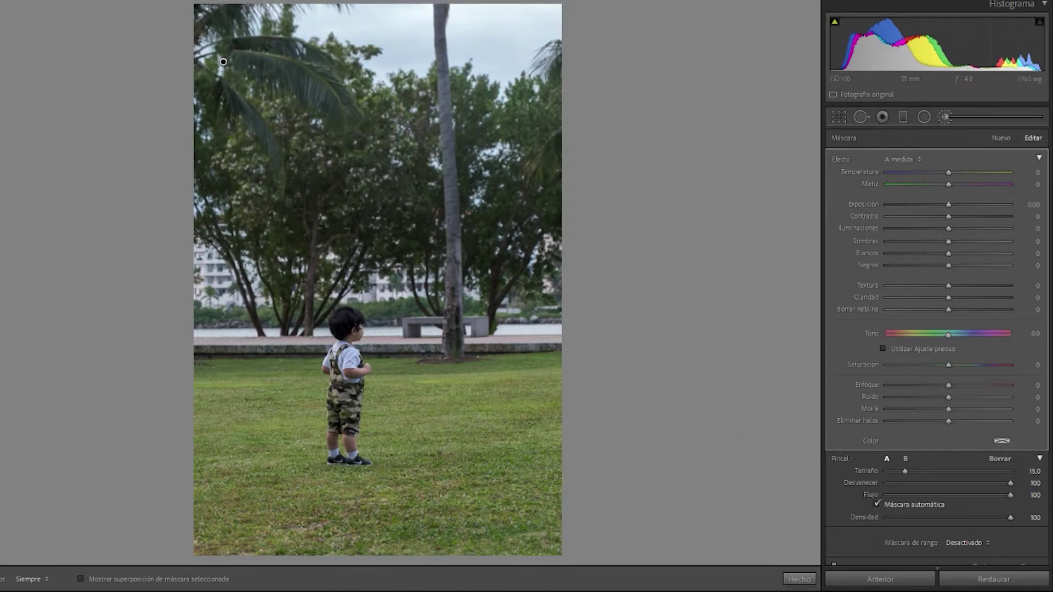
Show the mask overlay, extend the mask over the background edges and the grass around the child, and hide the overlay.
key("o")
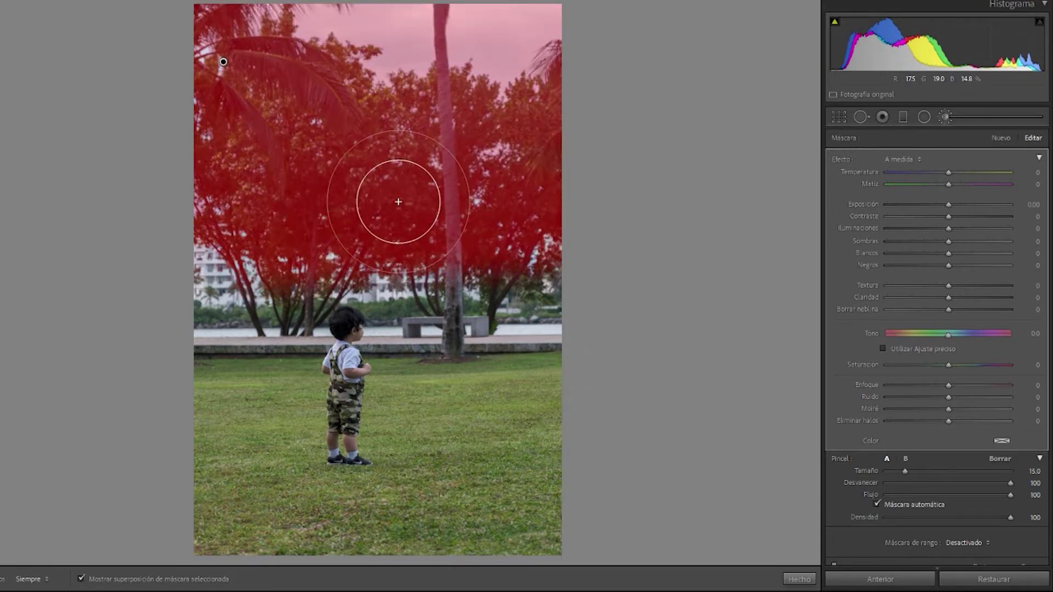
key("h")
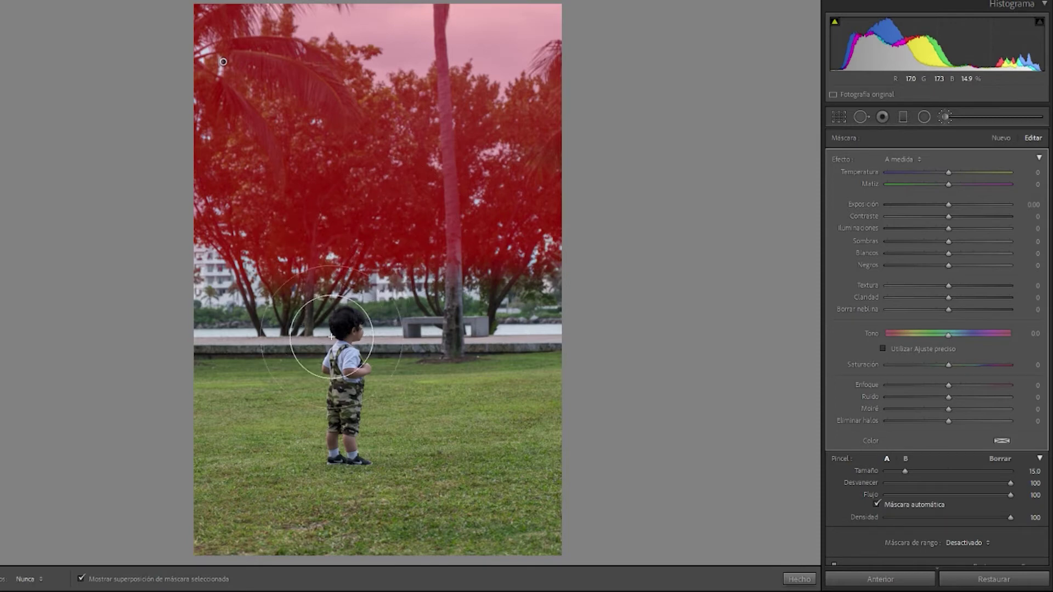
key("h")
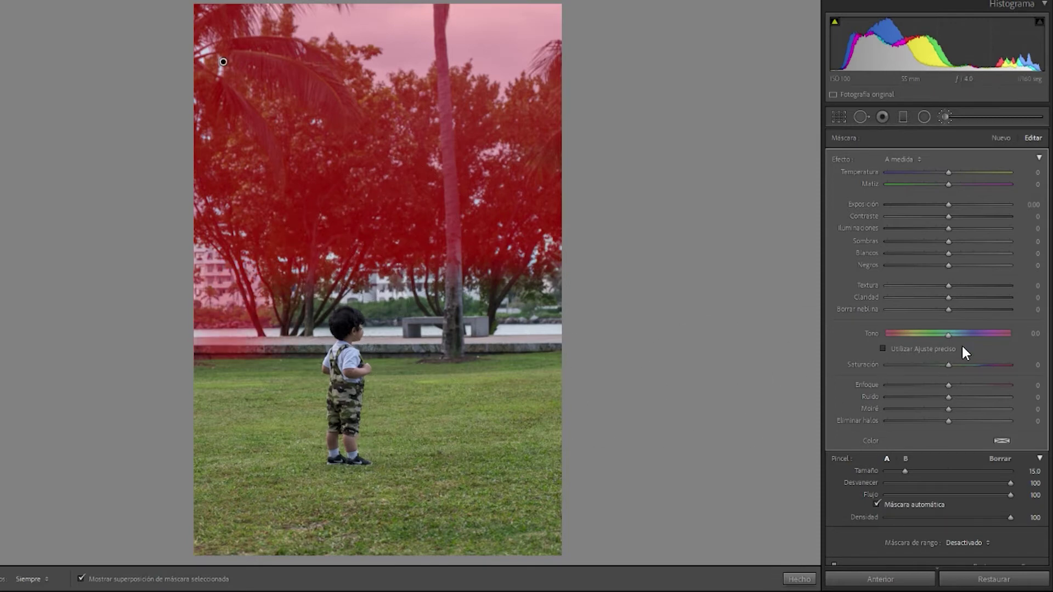
mouse_move(208, 378)
left_mouse_down()
mouse_move(285, 590)
mouse_move(548, 576)
mouse_move(763, 505)
mouse_move(252, 504)
left_mouse_up()
key("h")
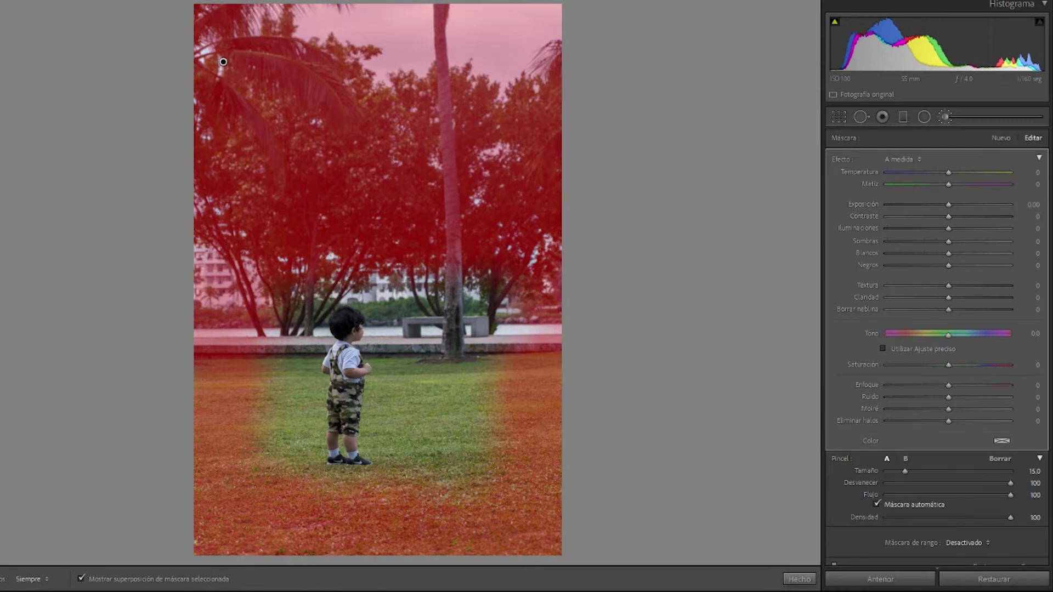
key("o")
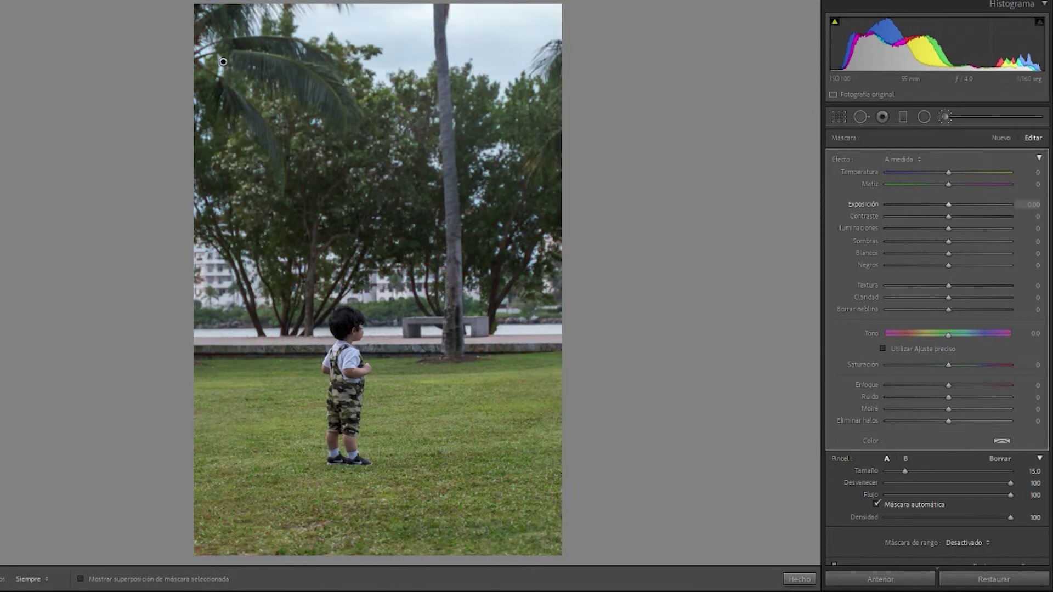
Try an exposure of about 0.82 on the mask, reset it to zero and delete the mask.
type("0.89")
key("Return")
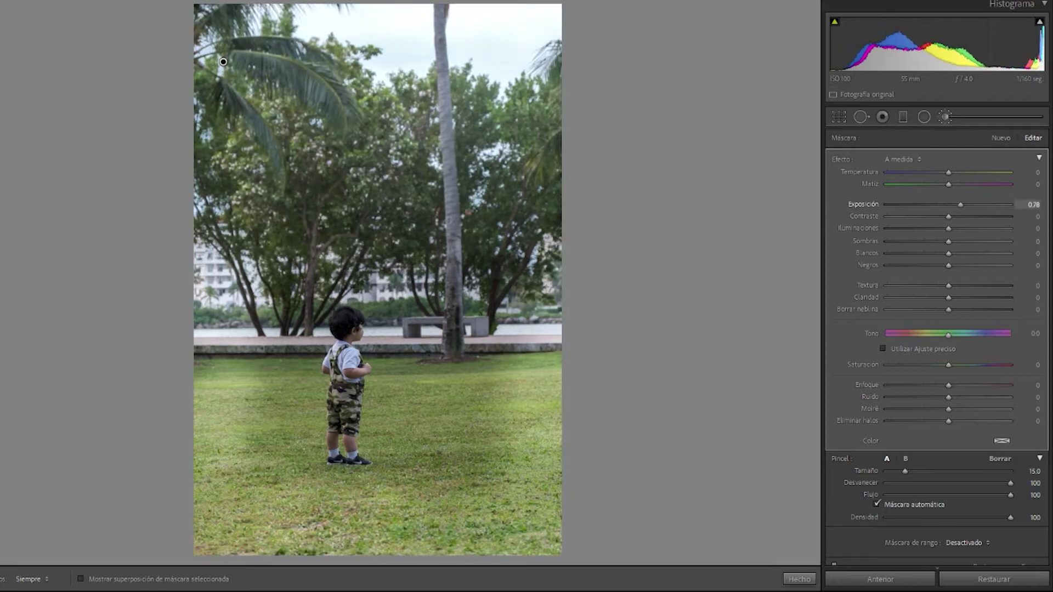
left_click_drag(961, 205, 960, 204)
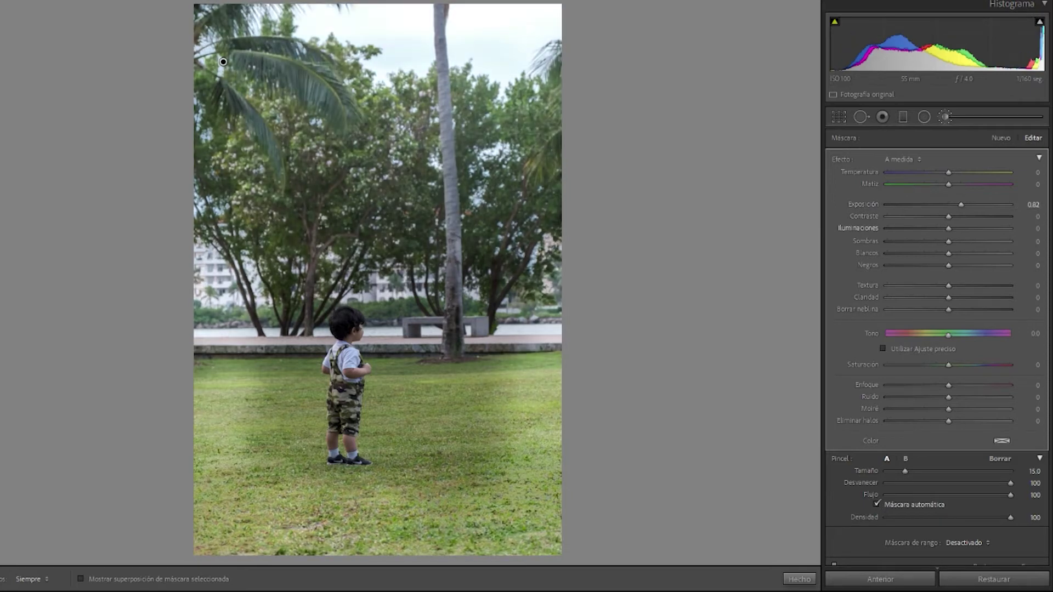
double_click(863, 204)
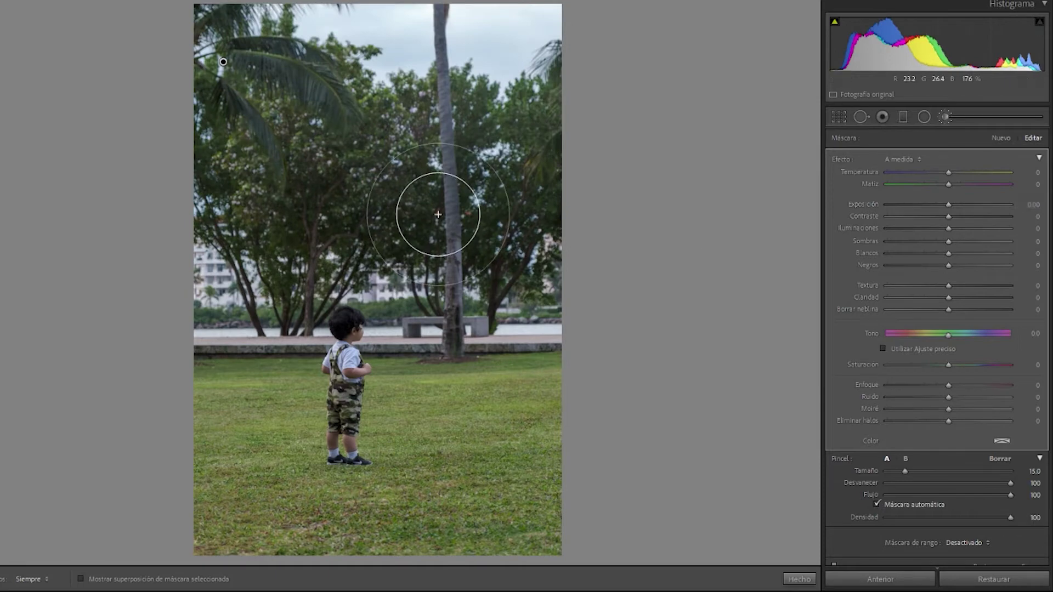
key("Delete")
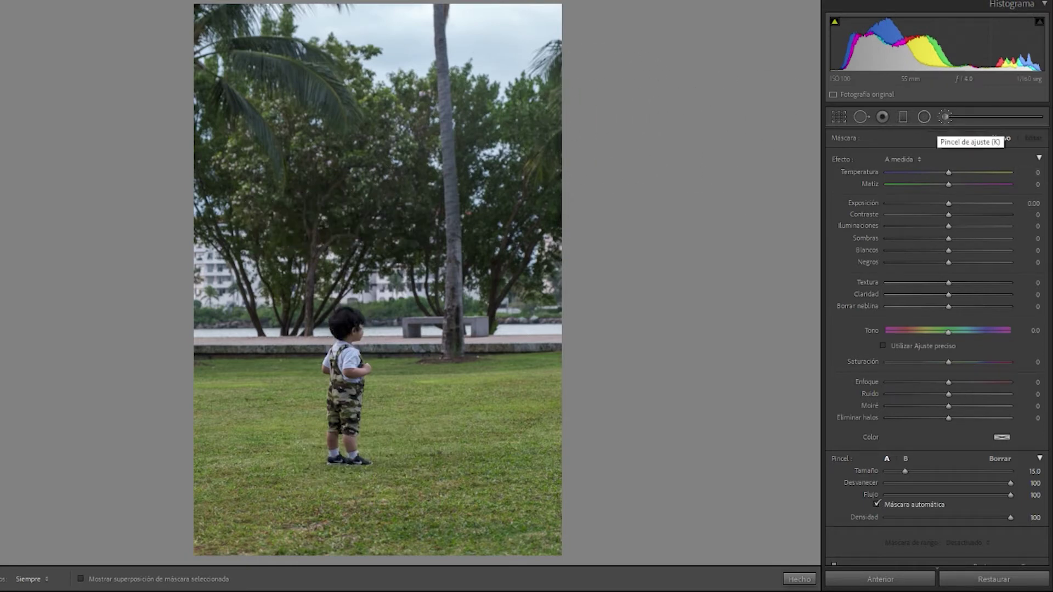
Brush a brightening mask over the lighter grass patches with brush size 7 and set its exposure to 0.27.
scroll(701, 527, "down", 5)
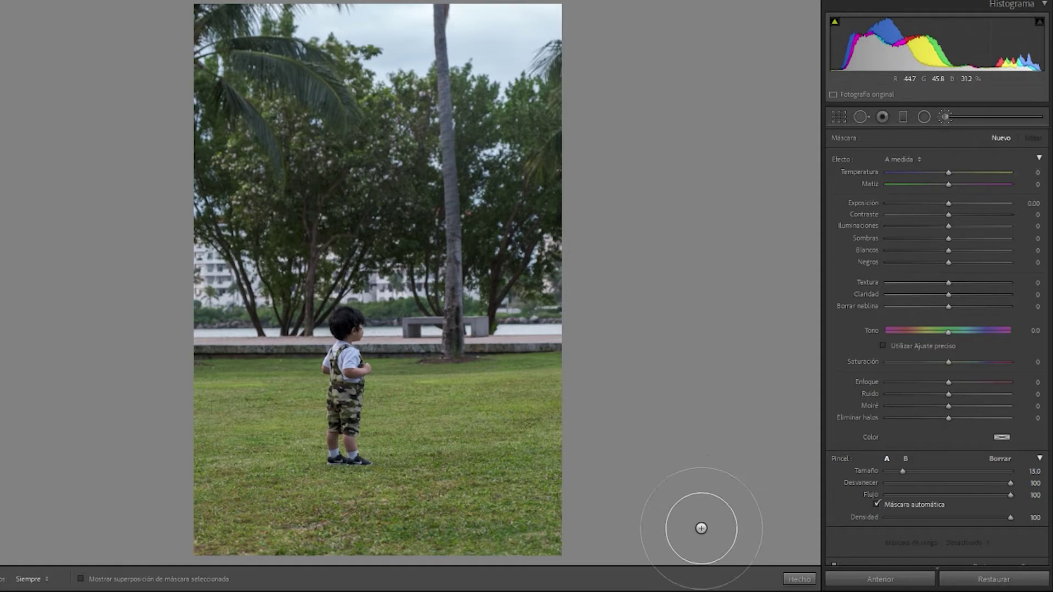
scroll(702, 527, "down", 1)
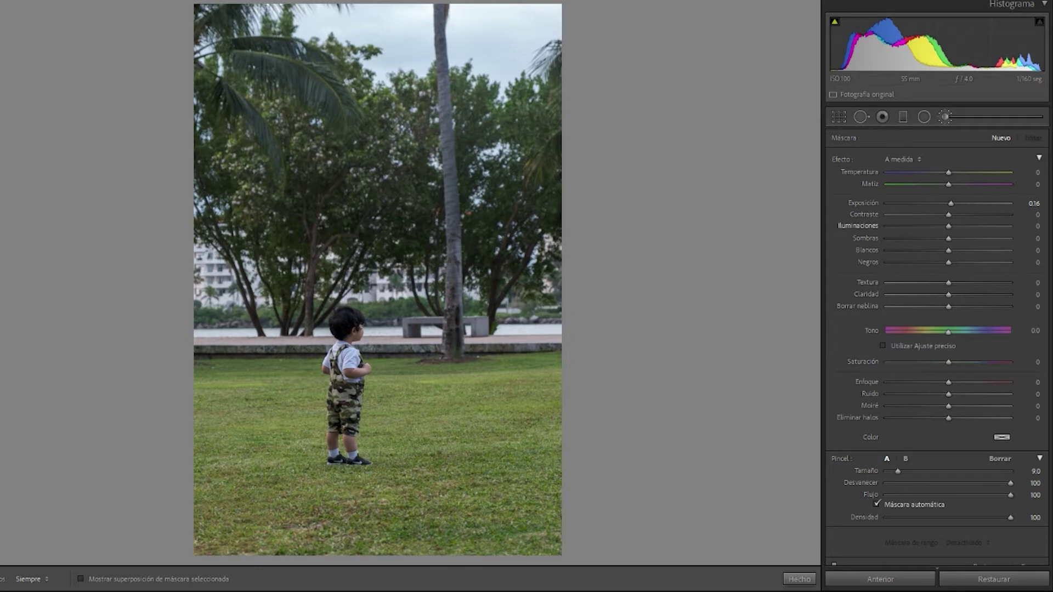
scroll(651, 531, "down", 2)
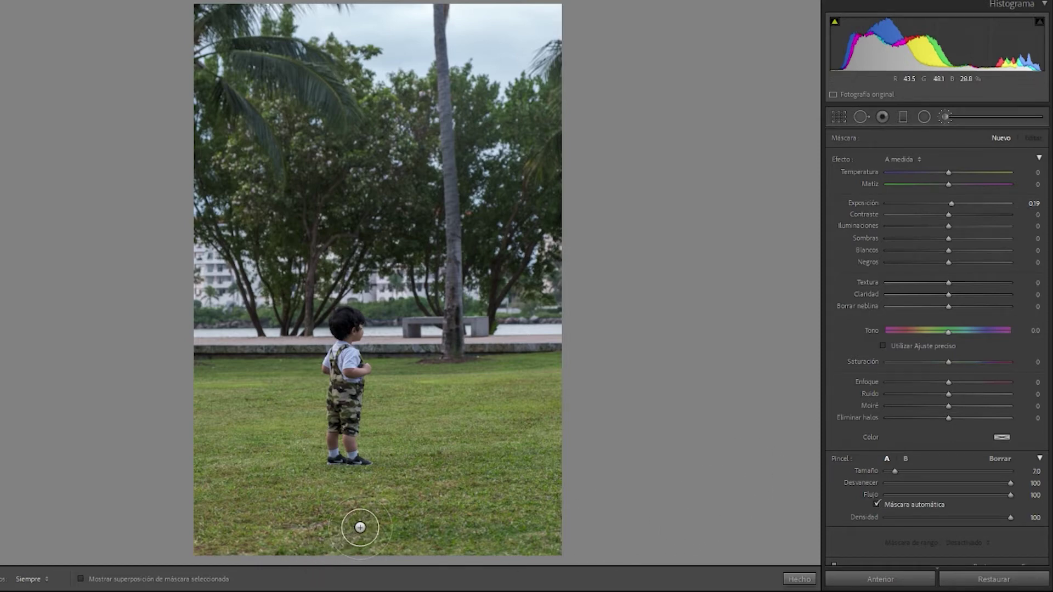
left_click_drag(357, 526, 287, 535)
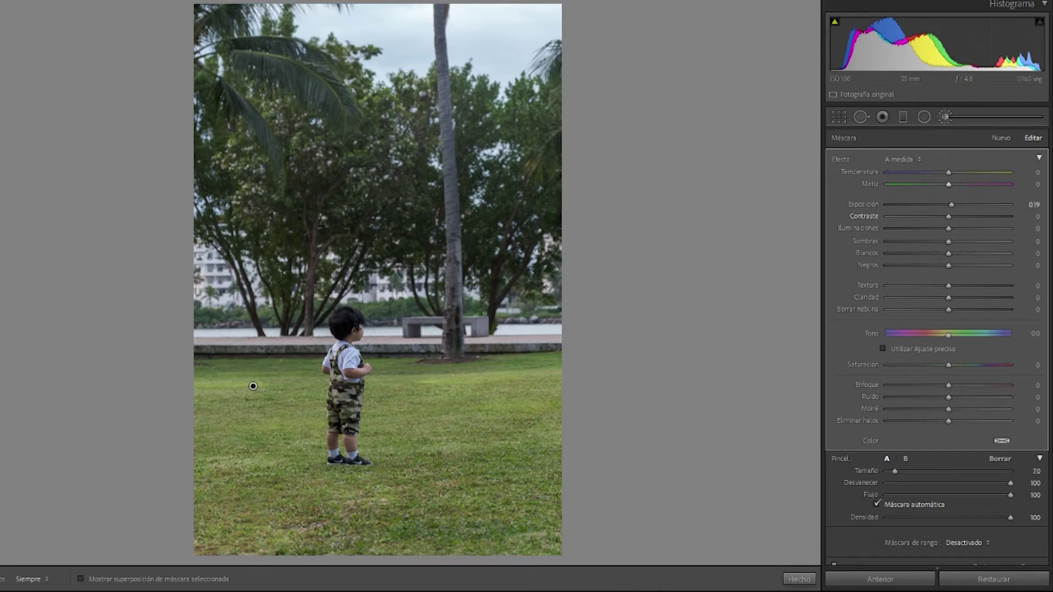
left_click_drag(952, 204, 952, 205)
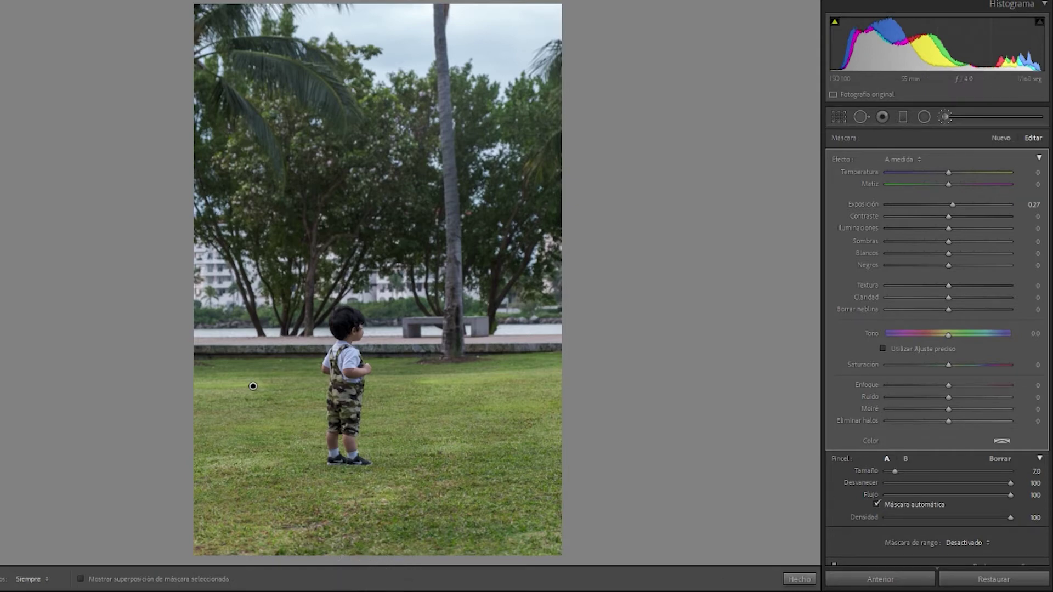
Start a new brush mask with exposure −0.43 and paint it over the darker grass patches with a small brush.
left_click(1001, 138)
left_click(1033, 204)
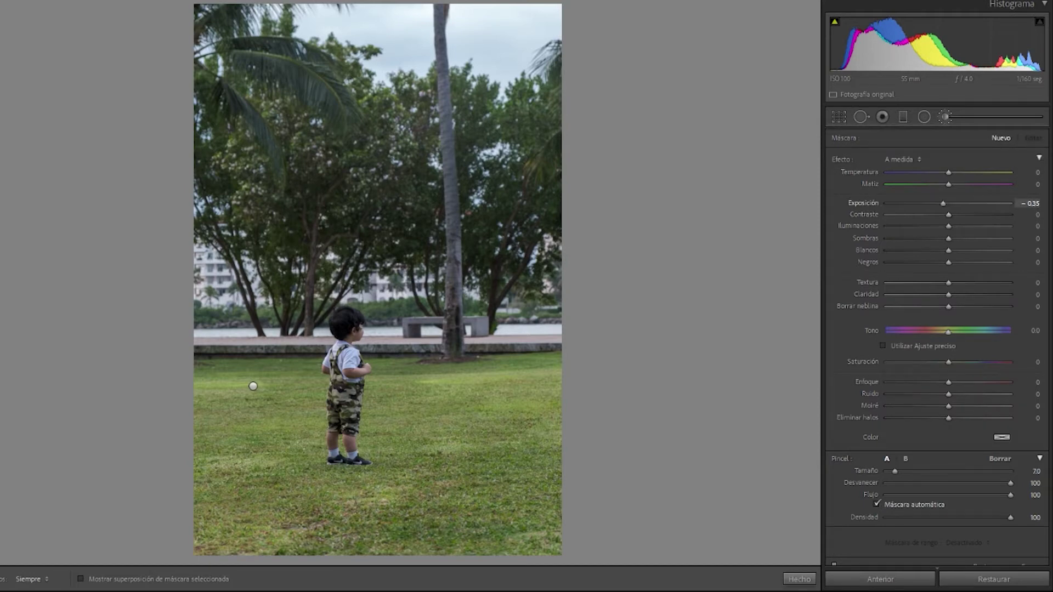
left_click_drag(940, 204, 942, 203)
scroll(379, 506, "down", 4)
scroll(427, 497, "up", 2)
left_click_drag(424, 491, 343, 486)
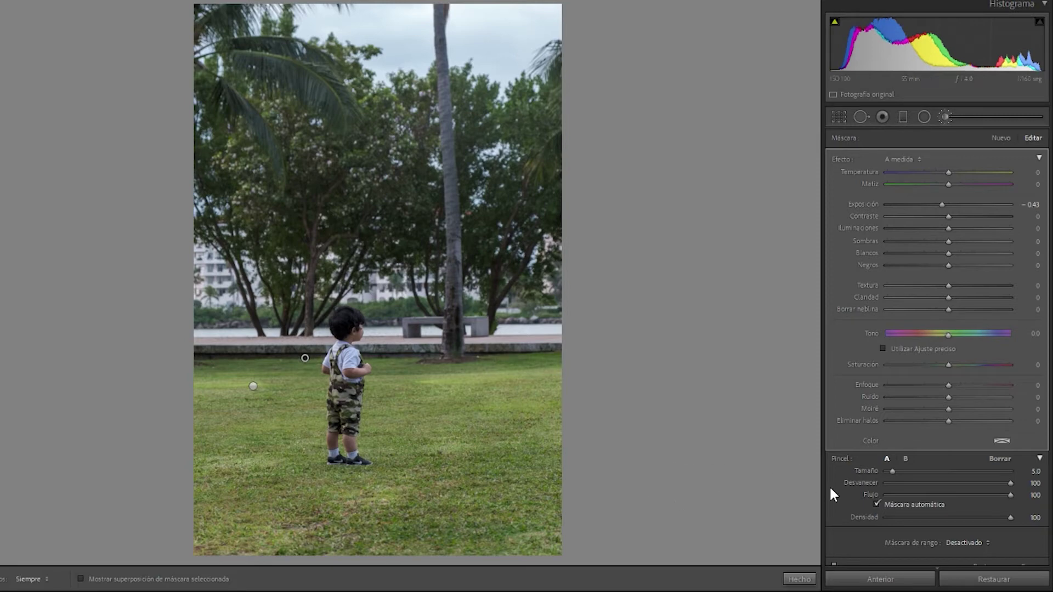
Enlarge the brush and extend the darkening mask over the lower grass area to the right of the child.
scroll(690, 588, "up", 5)
mouse_move(511, 462)
left_mouse_down()
mouse_move(524, 467)
mouse_move(502, 490)
left_mouse_up()
key("h")
key("h")
Try out larger and smaller brush sizes, such as 24, 12 and 33.7, and return to size 14.
scroll(679, 579, "down", 4)
scroll(679, 579, "up", 13)
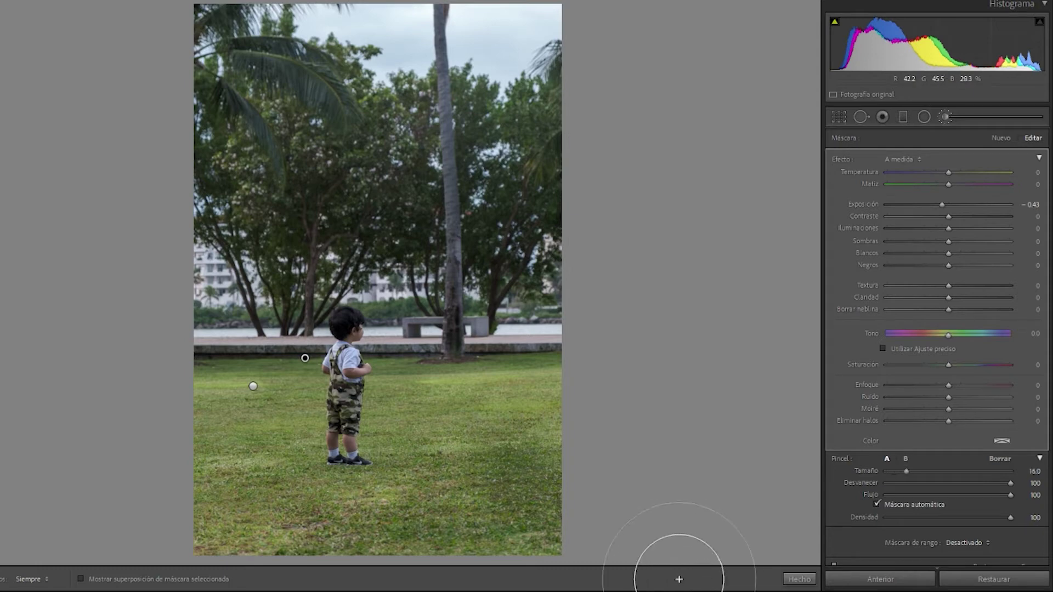
scroll(678, 579, "up", 2)
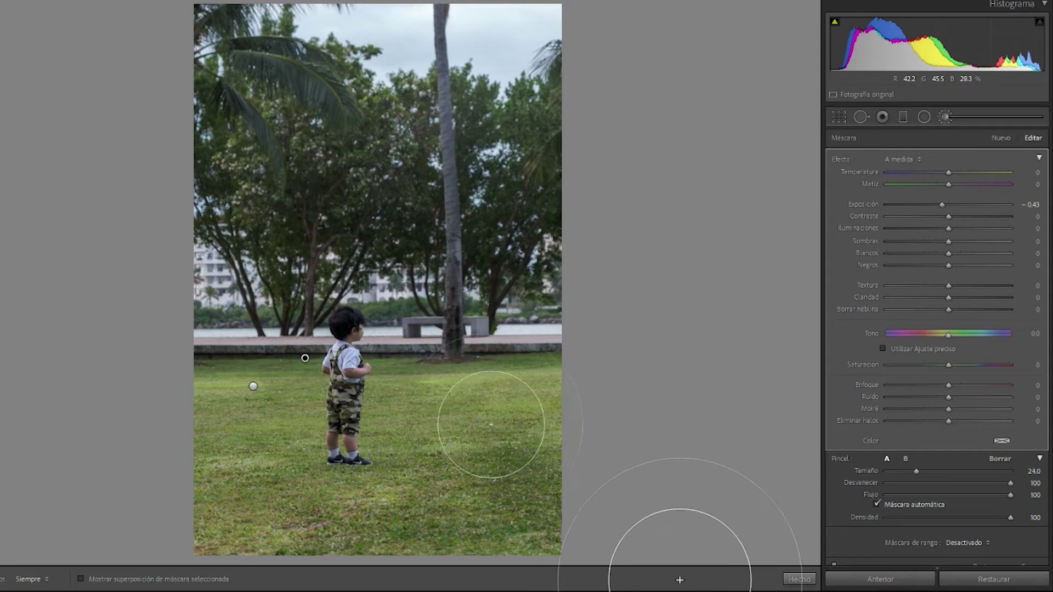
scroll(679, 580, "down", 7)
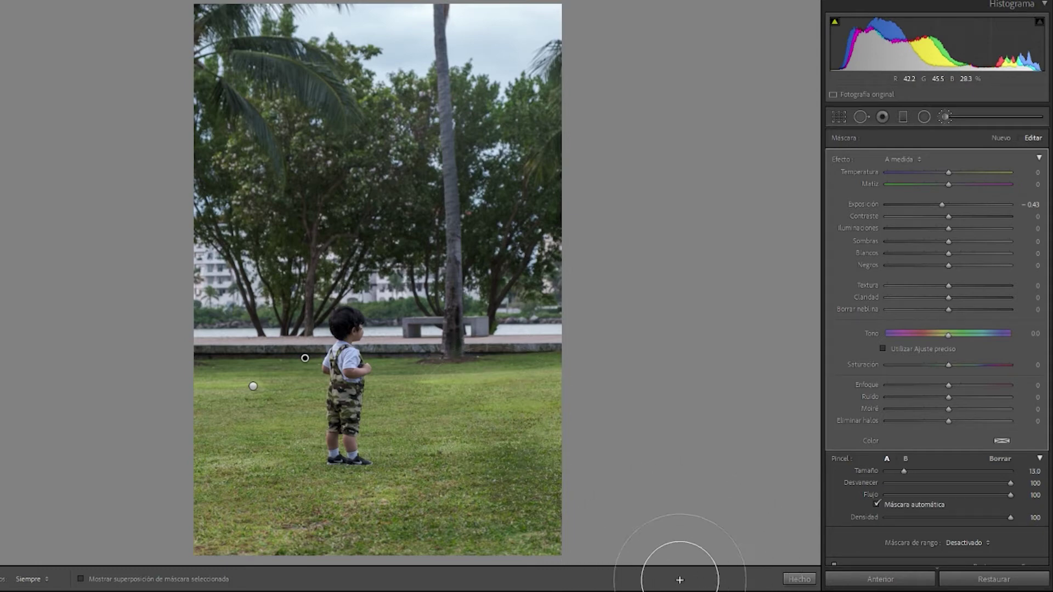
scroll(791, 463, "down", 2)
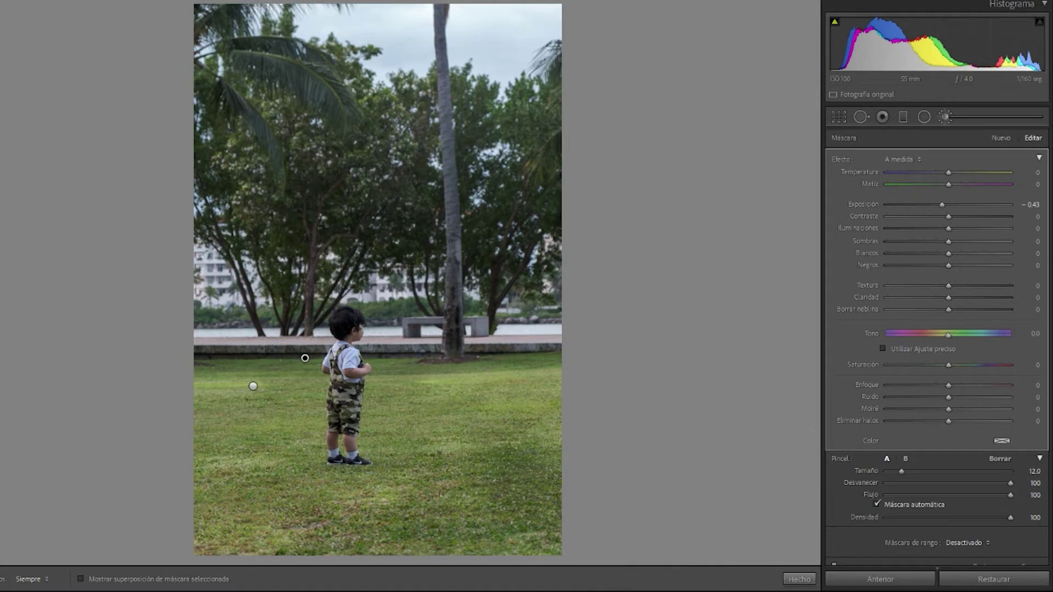
scroll(792, 466, "up", 10)
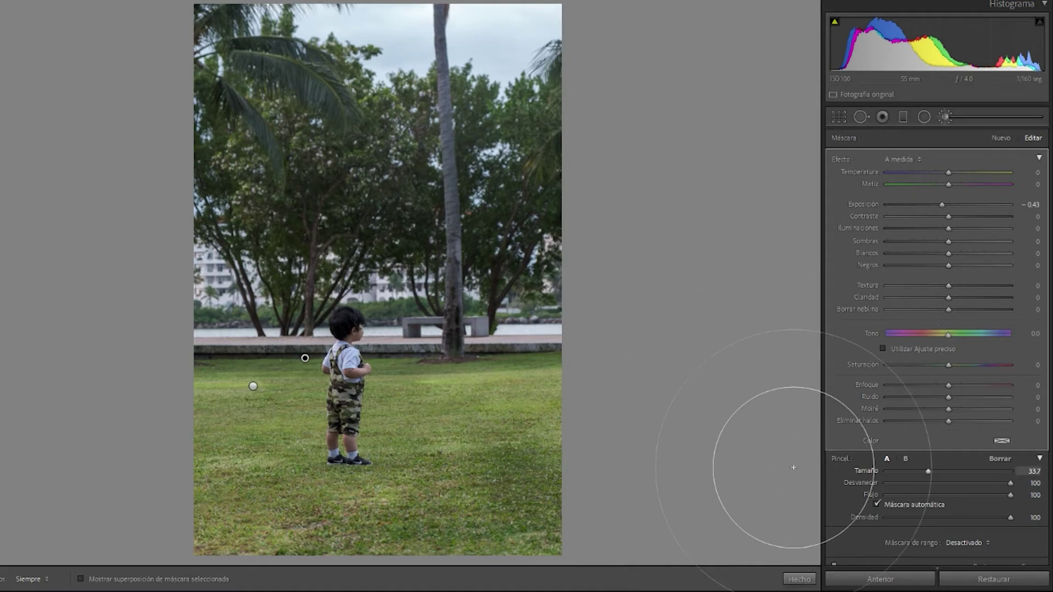
scroll(604, 496, "down", 8)
scroll(611, 502, "down", 2)
Continue painting the darkening mask on the grass around the child, reducing the brush size to 5.
key("h")
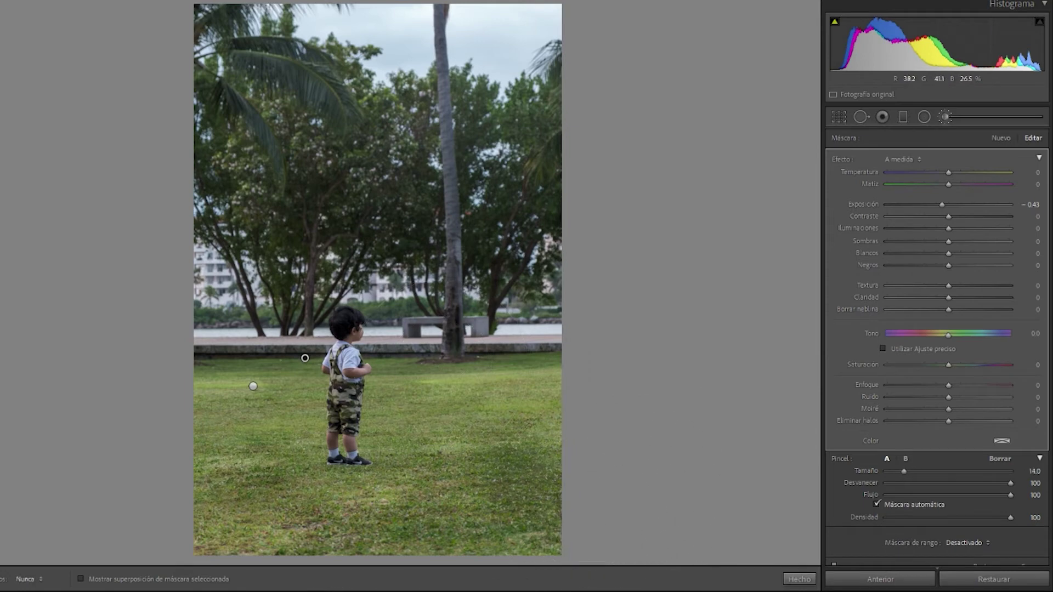
key("h")
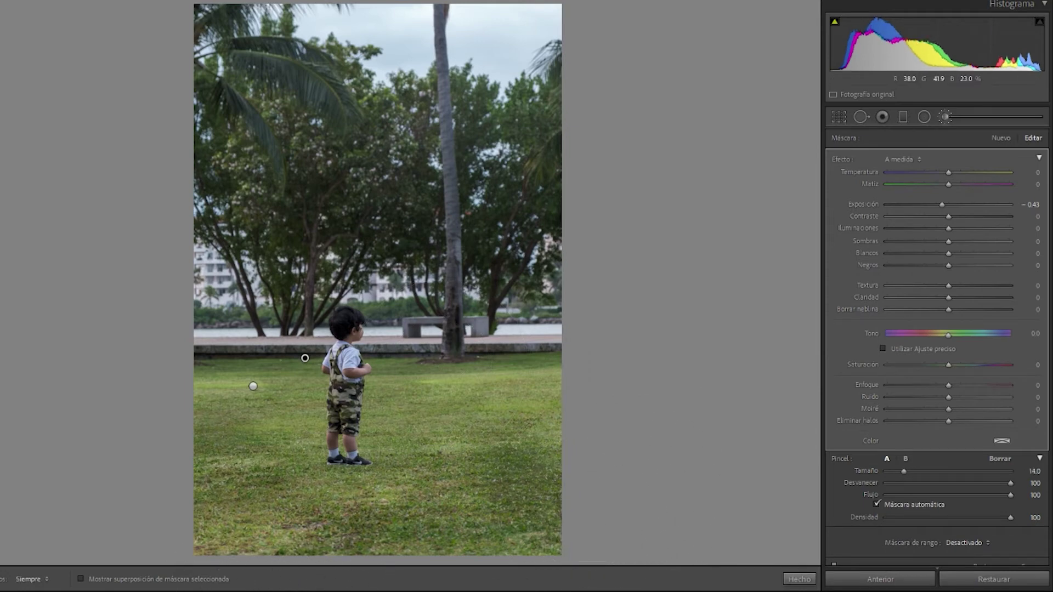
scroll(619, 553, "down", 2)
scroll(619, 552, "down", 3)
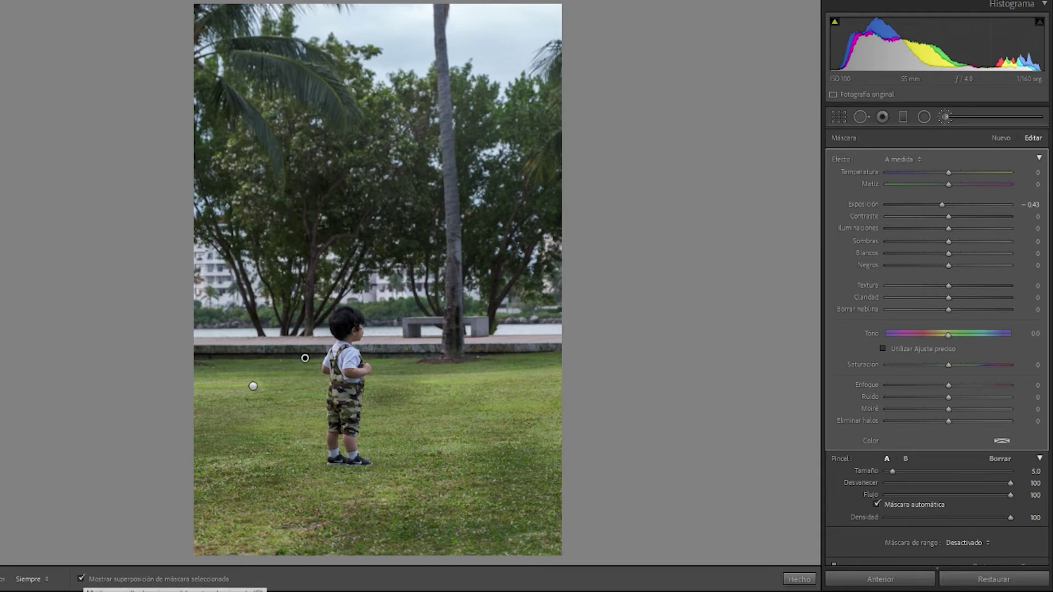
Inspect the grass areas covered by the brightening mask using the mask overlay, and hide the overlay.
key("o")
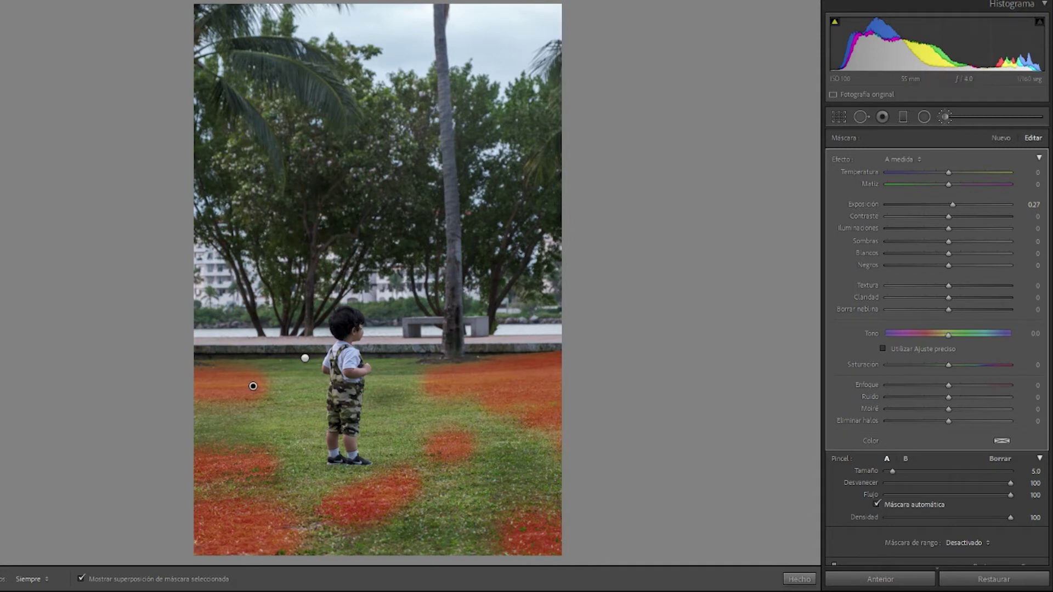
key("o")
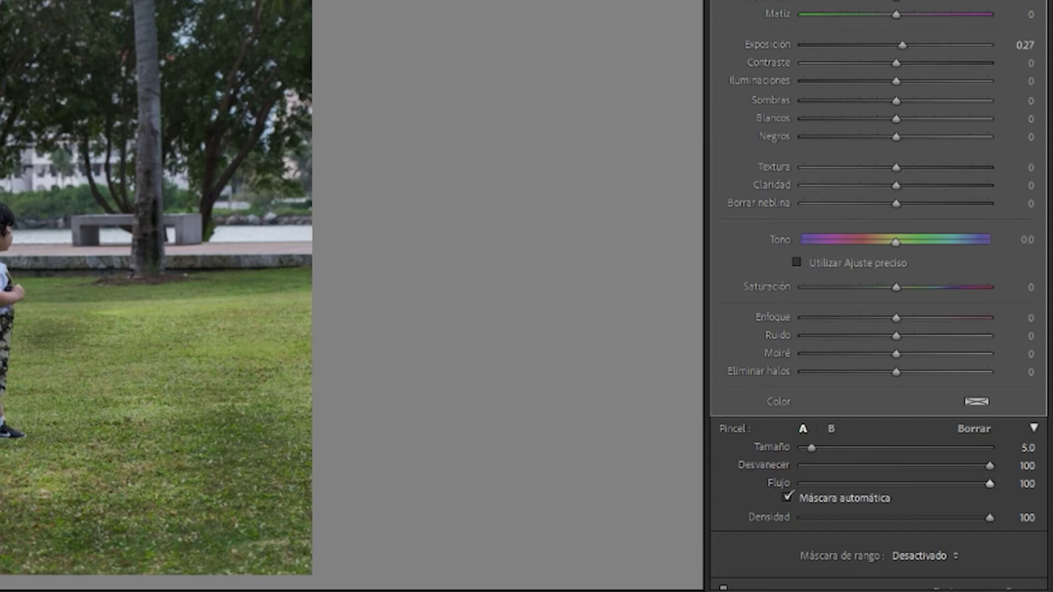
Set the brush size to 37 and lower its feather (Desvanecer) to 26.
scroll(418, 446, "up", 6)
scroll(428, 448, "up", 18)
scroll(320, 448, "up", 5)
scroll(321, 447, "up", 3)
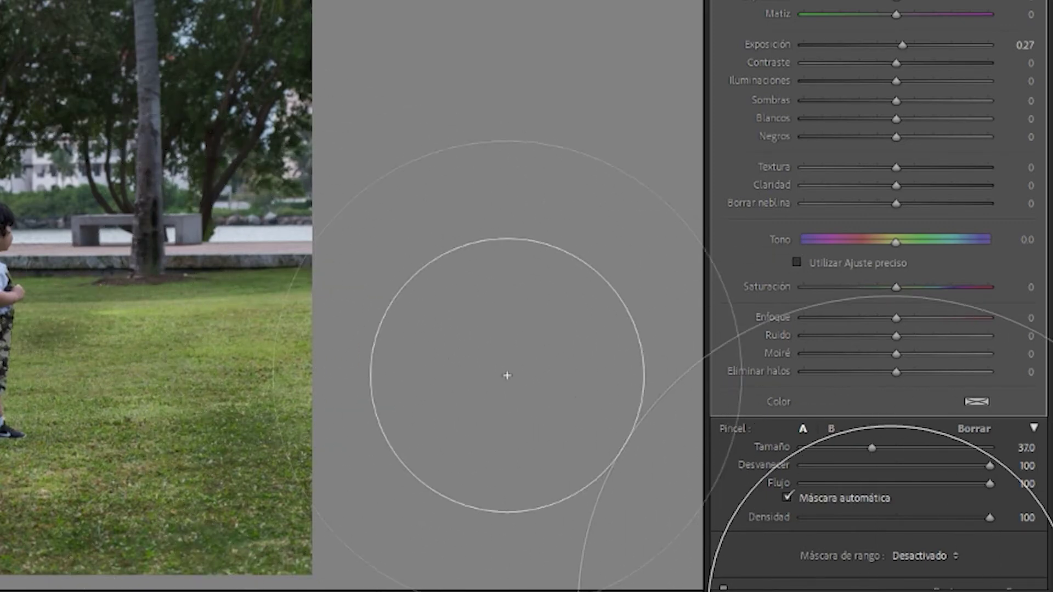
scroll(661, 460, "down", 8)
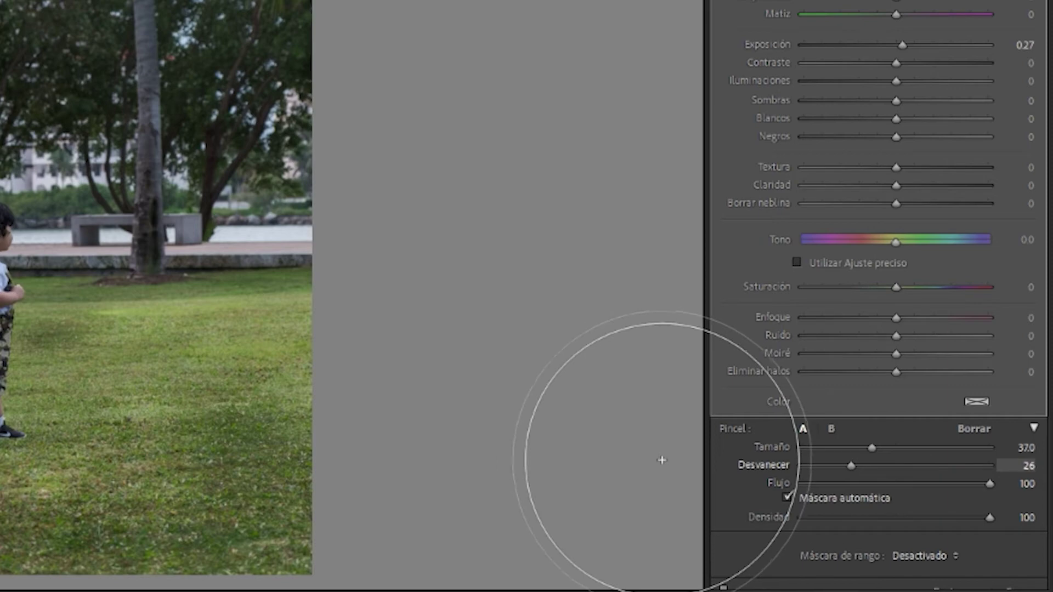
Compare a brush feather (Desvanecer) of 1 with 100, keep 100, and adjust the brightening grass mask's exposure, trying 0.47.
scroll(662, 460, "down", 3)
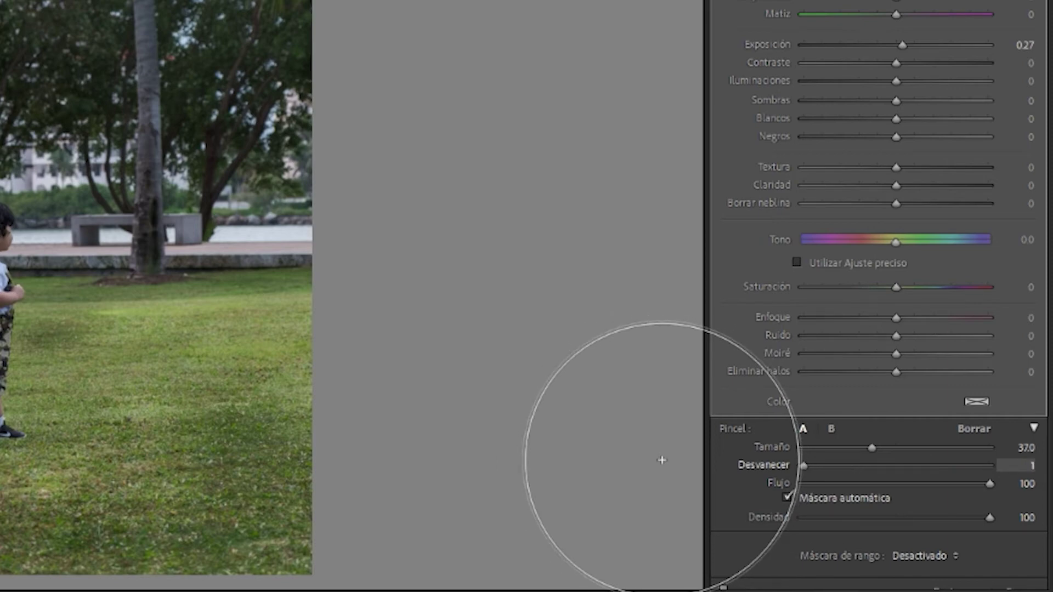
scroll(662, 460, "up", 6)
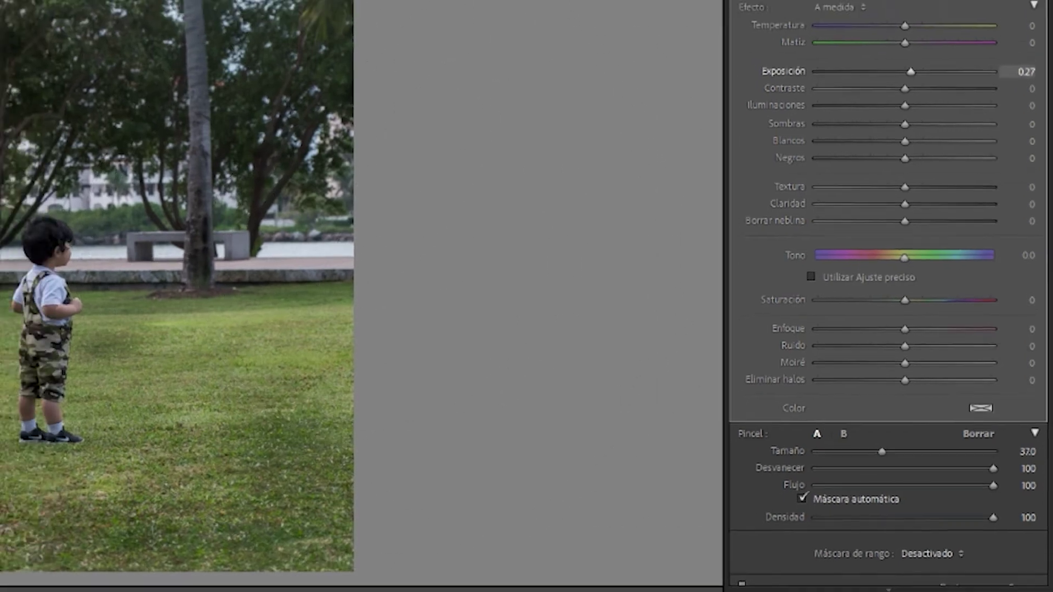
left_click_drag(902, 45, 912, 45)
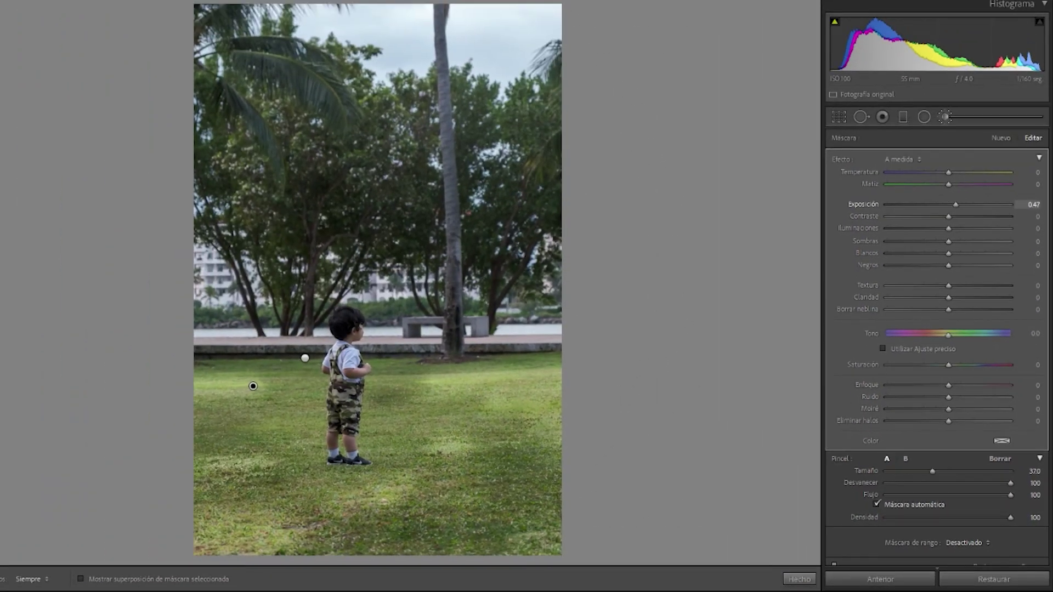
left_click_drag(955, 205, 951, 205)
Start a new brush mask with exposure 1.20 and paint a soft dab on the tree foliage.
left_click(1001, 138)
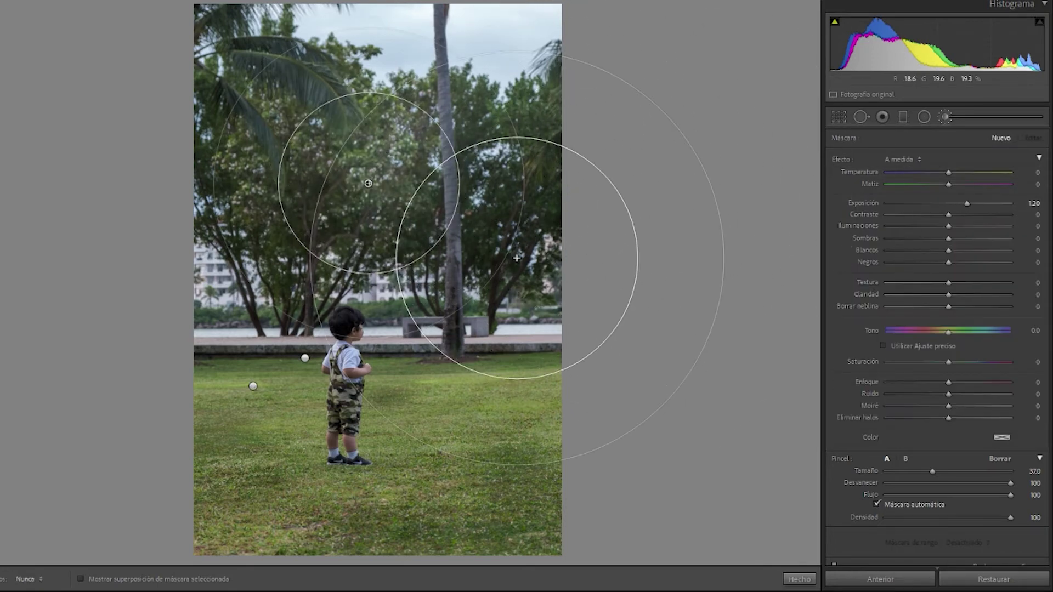
left_click(368, 183)
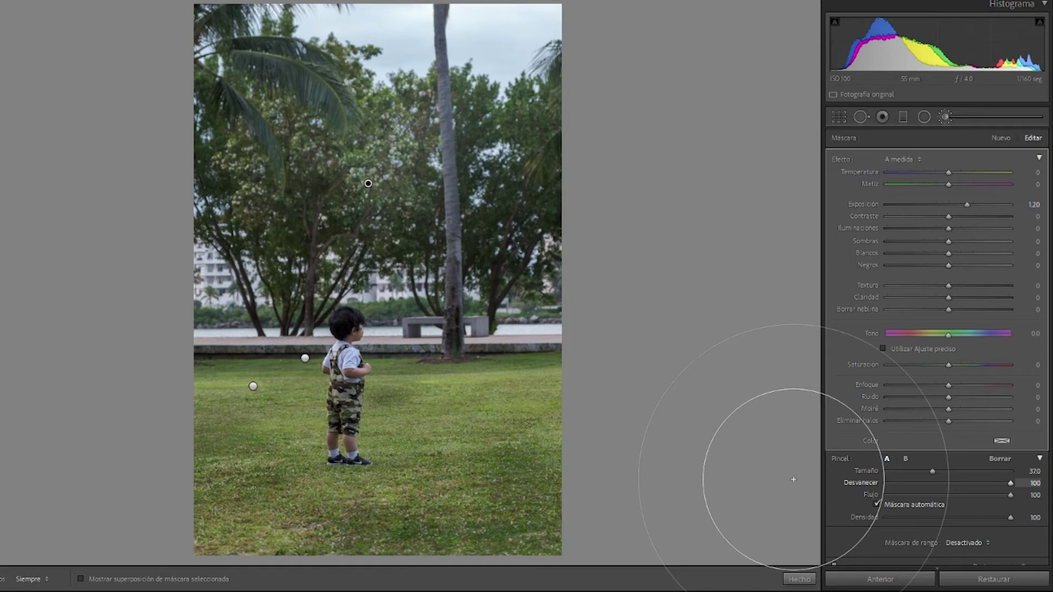
Try brightening the palm trunk with a hard brush at feather 0 and size 8, and undo the stroke.
left_click_drag(1011, 483, 886, 483)
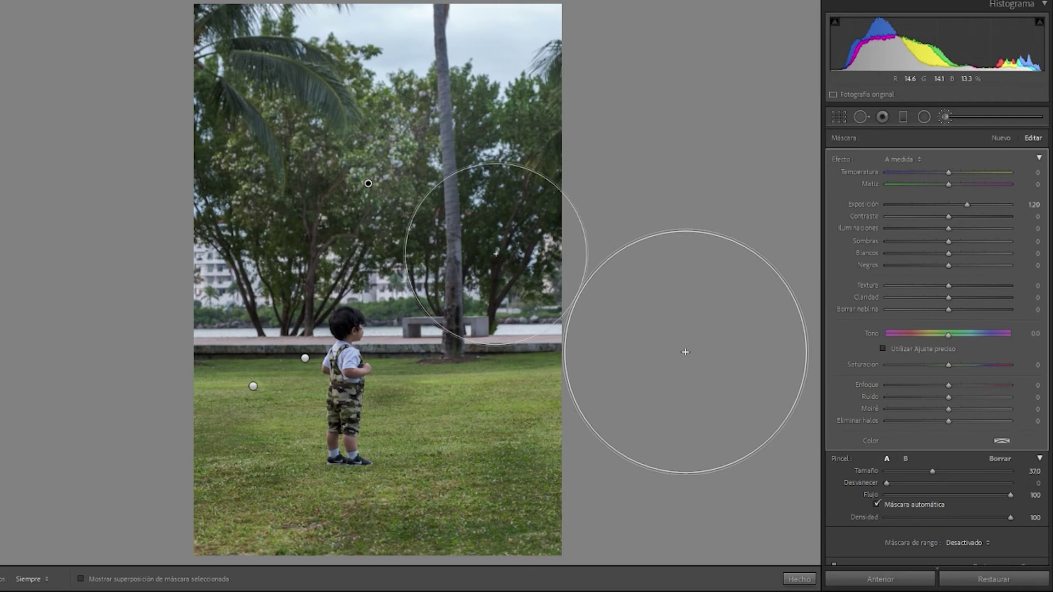
scroll(452, 261, "down", 3)
scroll(630, 350, "down", 5)
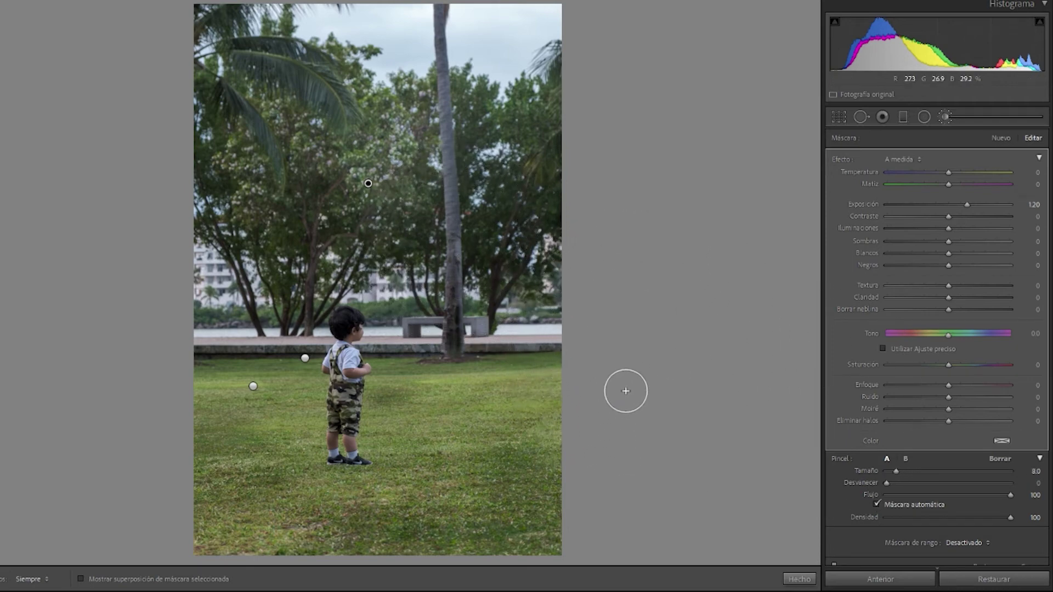
mouse_move(626, 451)
left_mouse_down()
mouse_move(610, 9)
mouse_move(610, 33)
left_mouse_up()
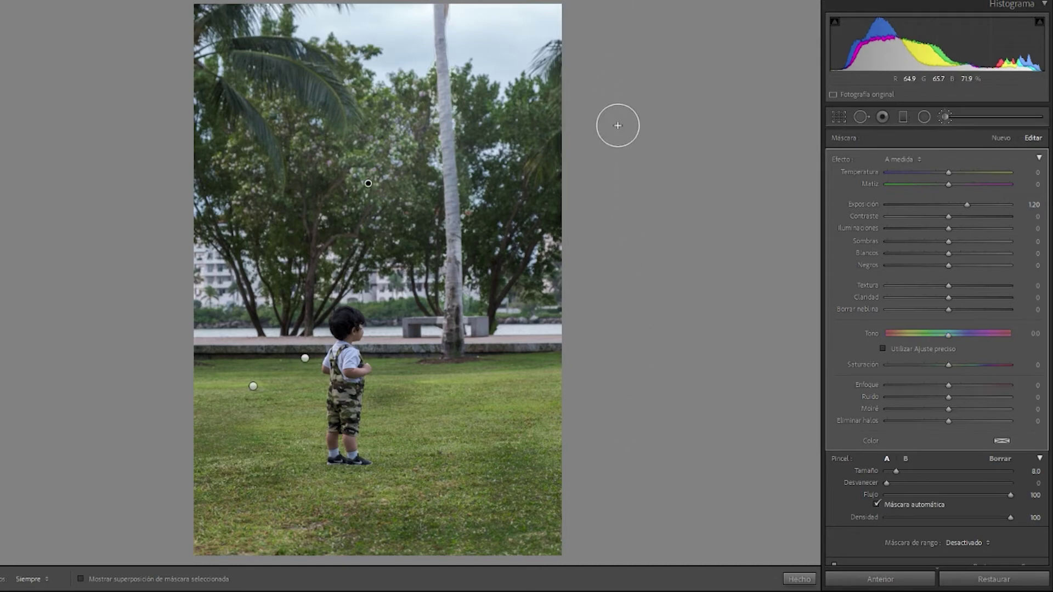
key("ctrl+z")
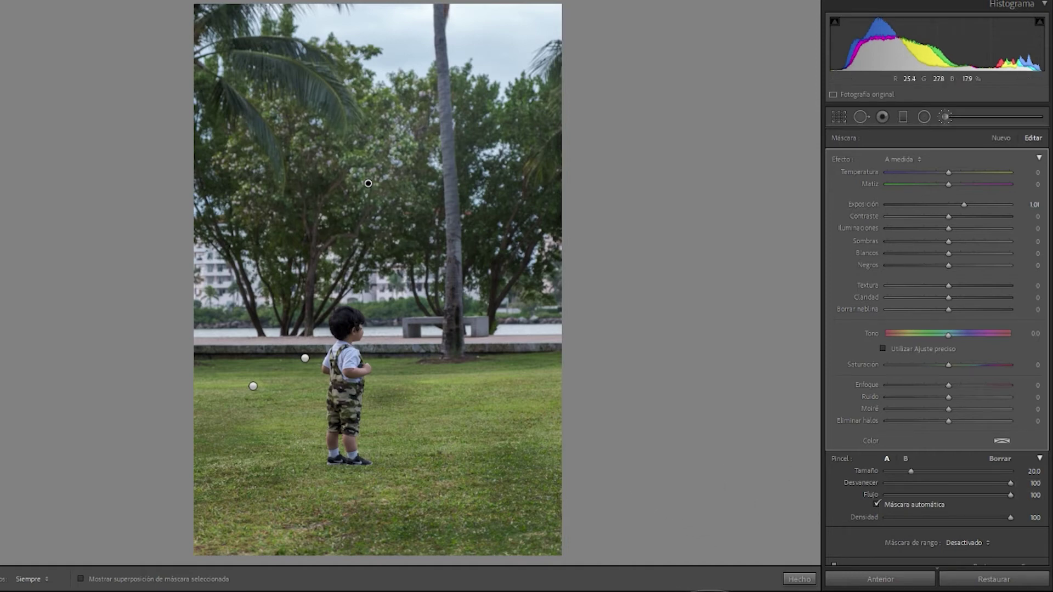
Brighten the grass at exposure 1.01 with a size 20, feather 100 brush, building up the effect at flow (Flujo) 40.
left_click_drag(551, 516, 203, 511)
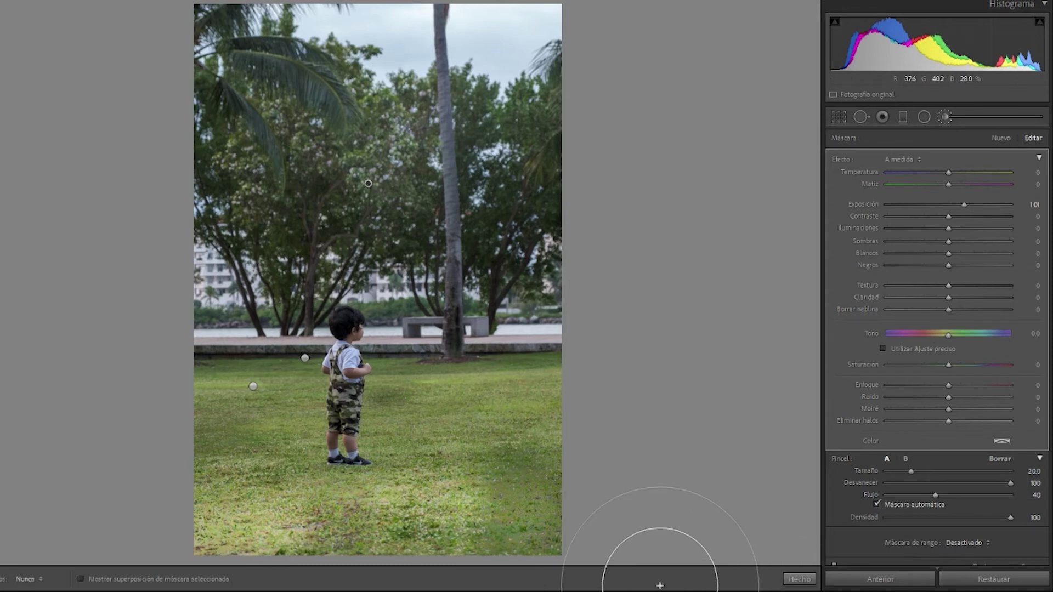
key("h")
key("h")
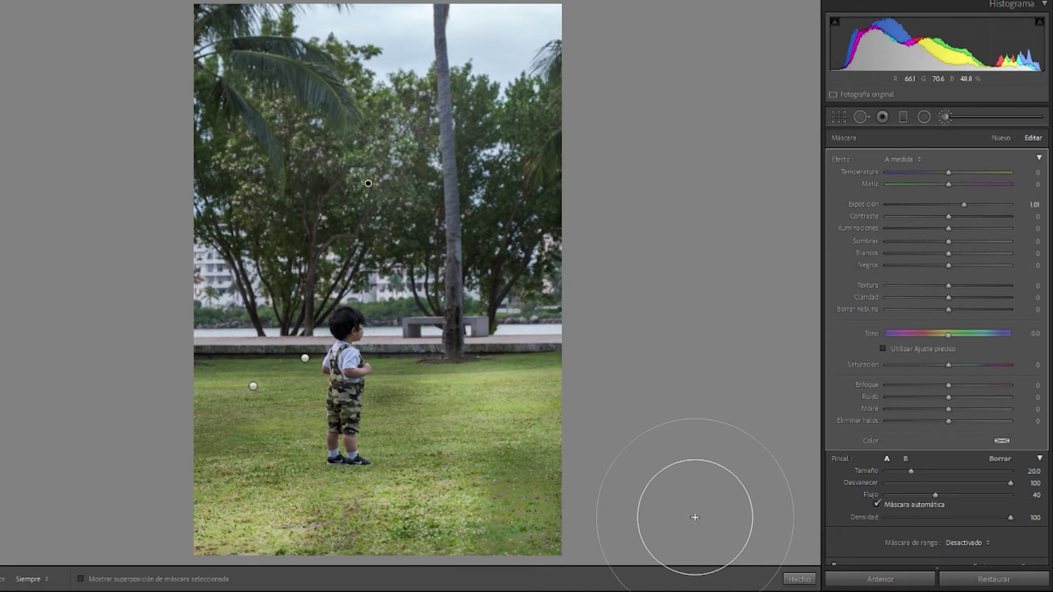
key("h")
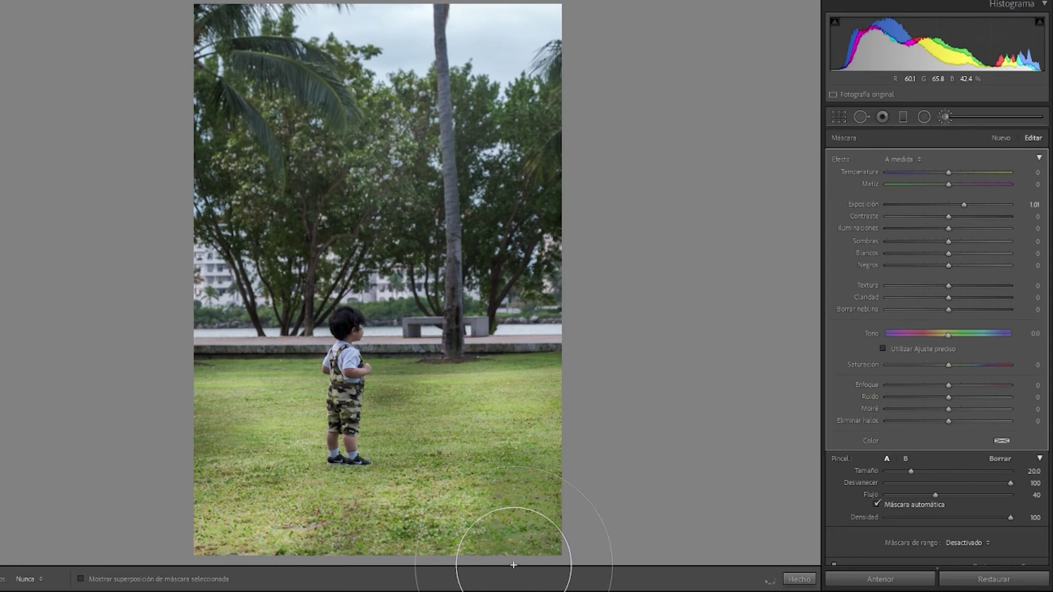
key("h")
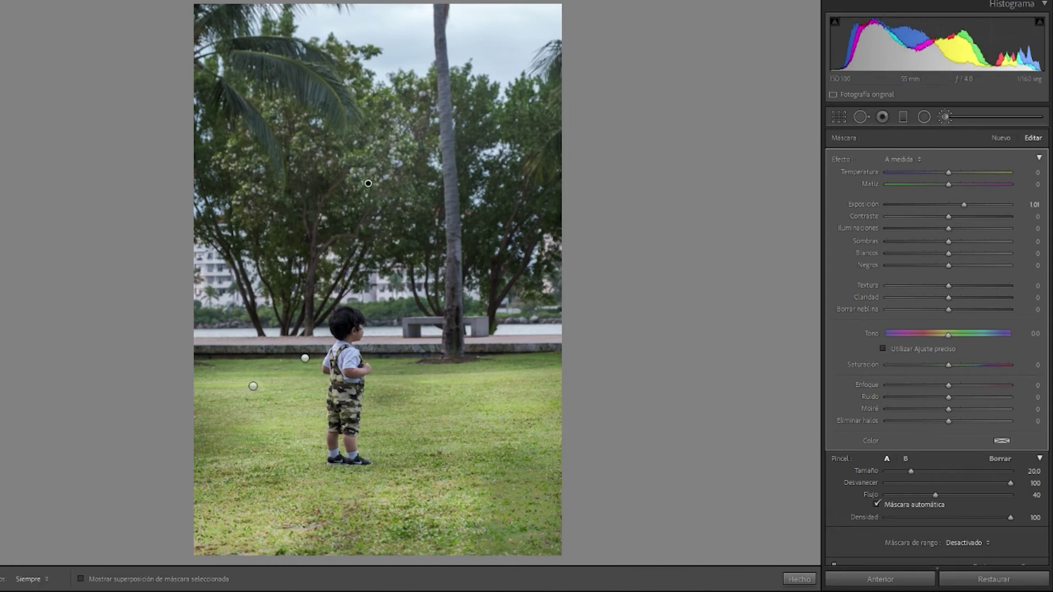
key("h")
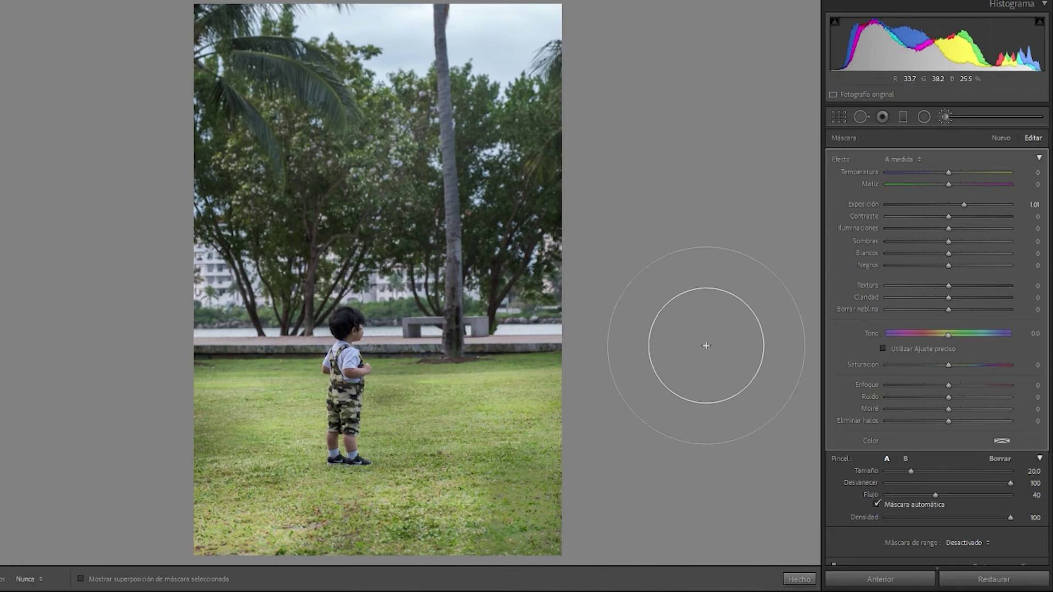
key("h")
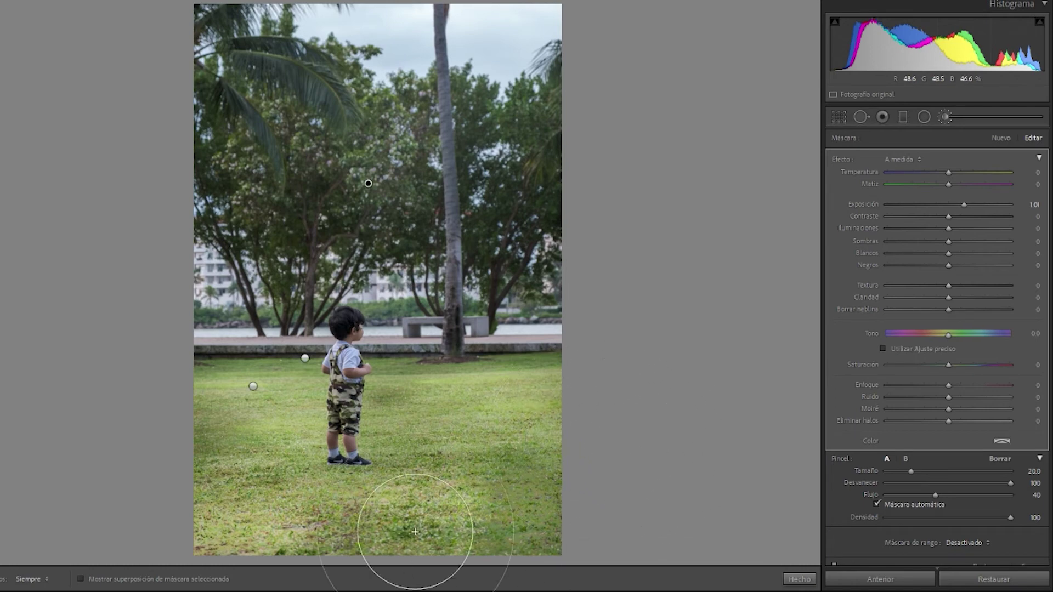
Delete all brush masks from the park photo.
key("Delete")
left_click(433, 496)
key("Delete")
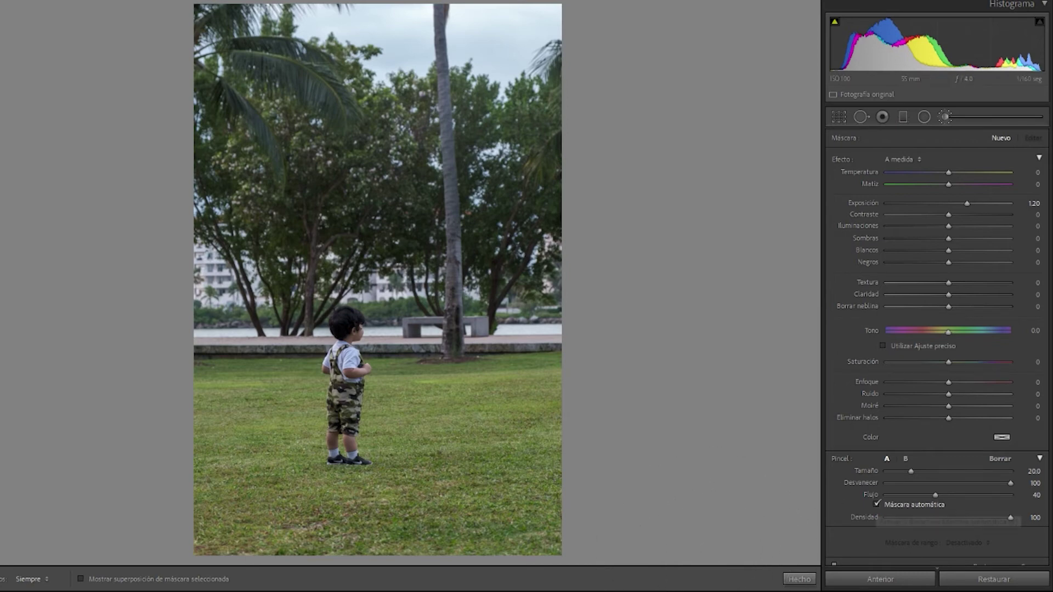
Try painting the whole lawn at exposure 0.97 and flow 40 with the mask overlay shown, and delete that mask.
scroll(618, 565, "down", 2)
scroll(630, 560, "down", 1)
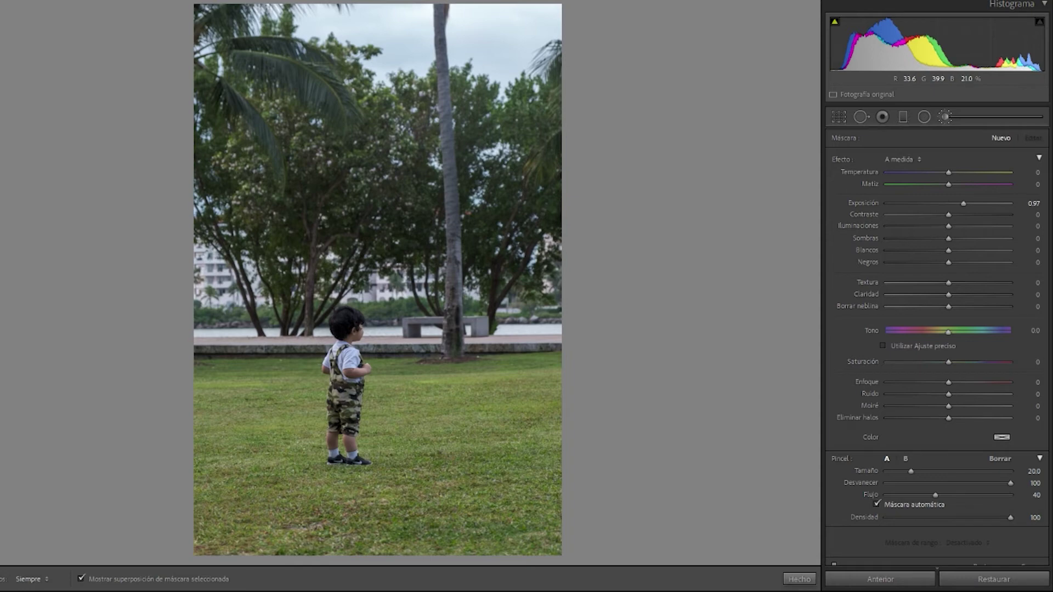
mouse_move(555, 530)
left_mouse_down()
mouse_move(595, 538)
mouse_move(568, 541)
mouse_move(784, 549)
mouse_move(581, 556)
mouse_move(233, 536)
mouse_move(230, 549)
mouse_move(527, 552)
mouse_move(543, 589)
left_mouse_up()
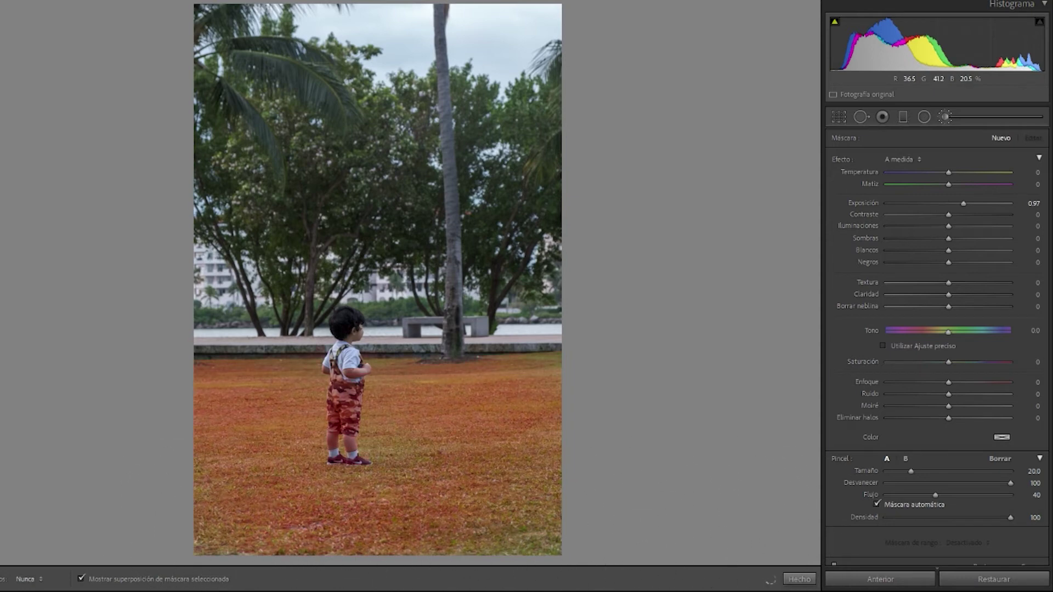
mouse_move(700, 591)
left_mouse_down()
mouse_move(670, 554)
mouse_move(811, 576)
left_mouse_up()
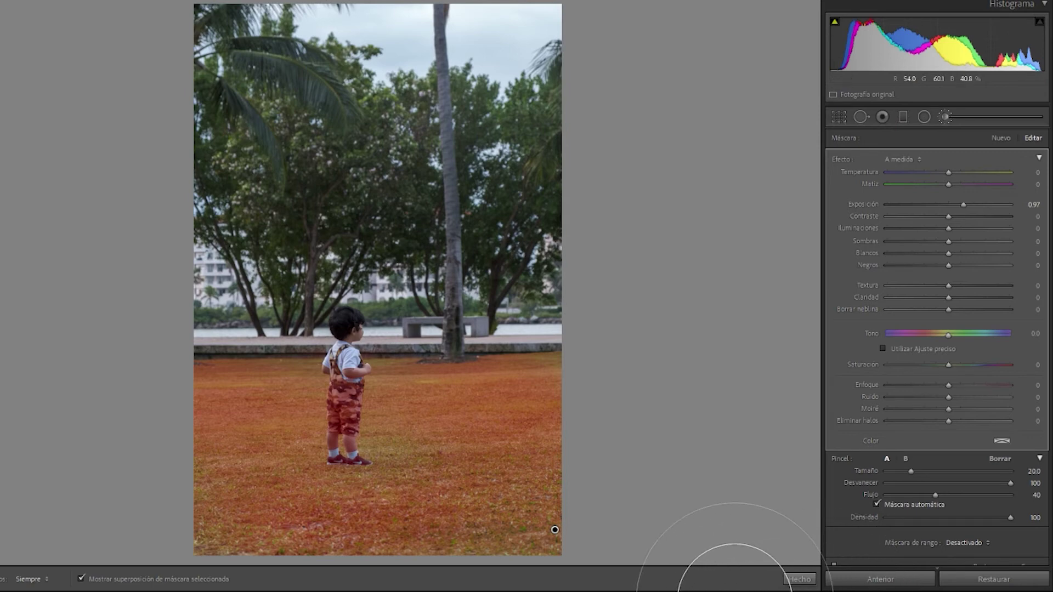
key("Delete")
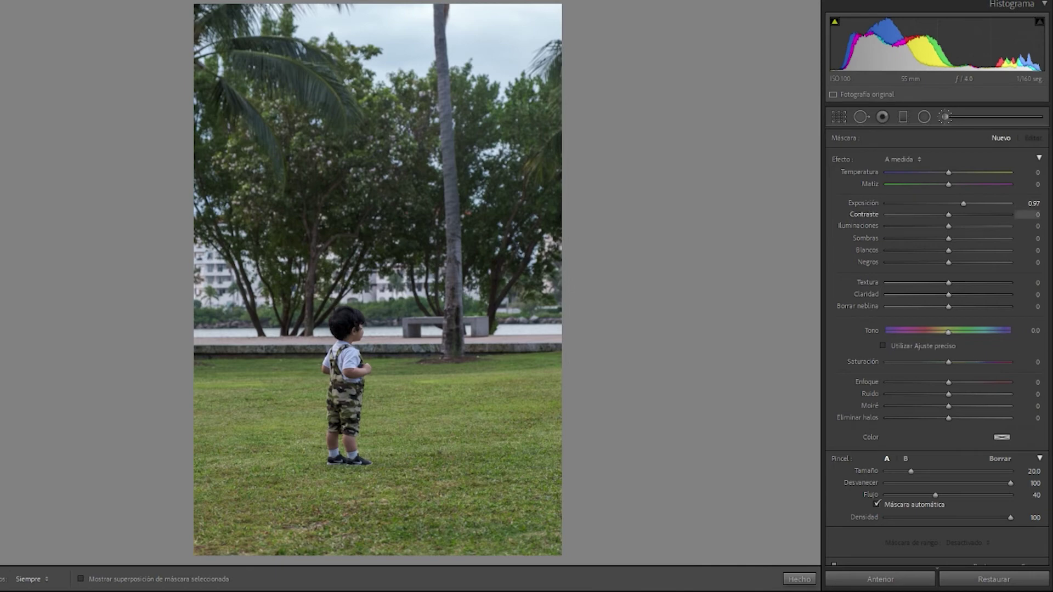
Start a new brush mask over the treetops with exposure 1.24 and brush size 15.
left_click_drag(966, 203, 967, 203)
scroll(646, 334, "down", 3)
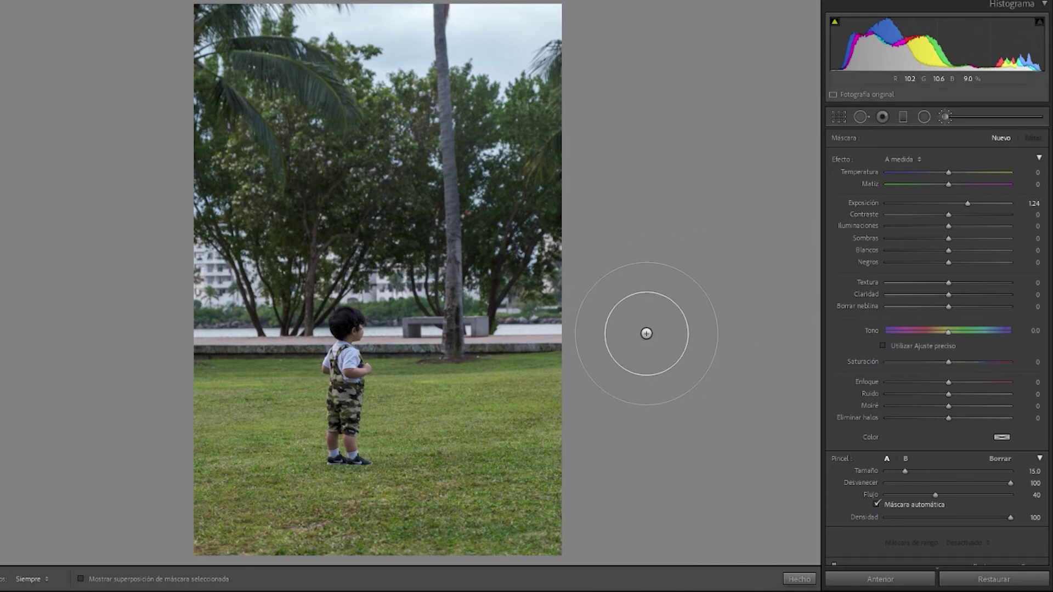
left_click_drag(432, 102, 373, 143)
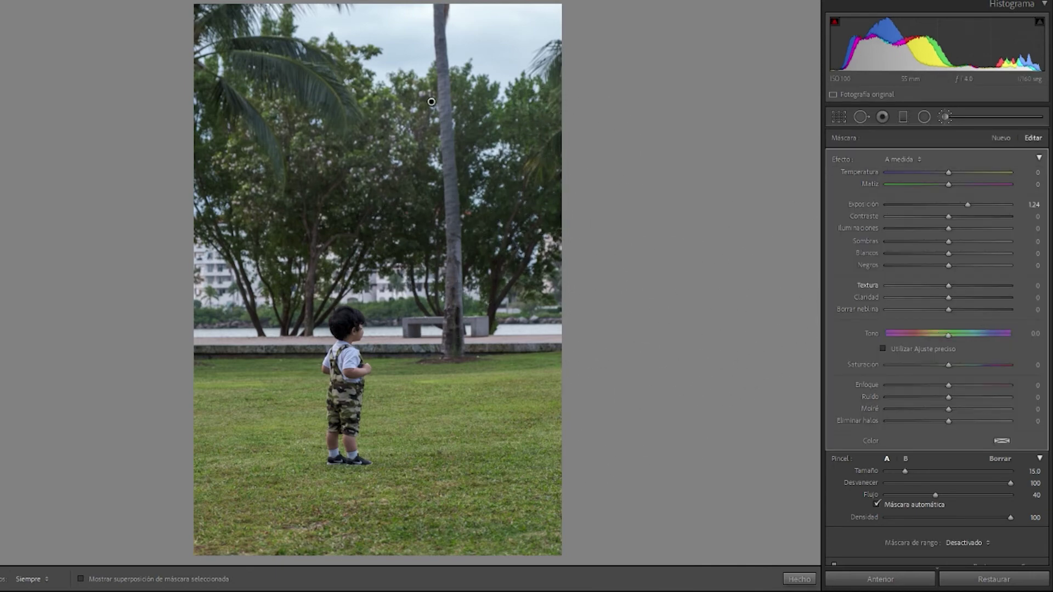
Raise the brush flow to 100, paint over the trees and the grass around the child, and check the mask overlay.
left_click_drag(935, 494, 938, 495)
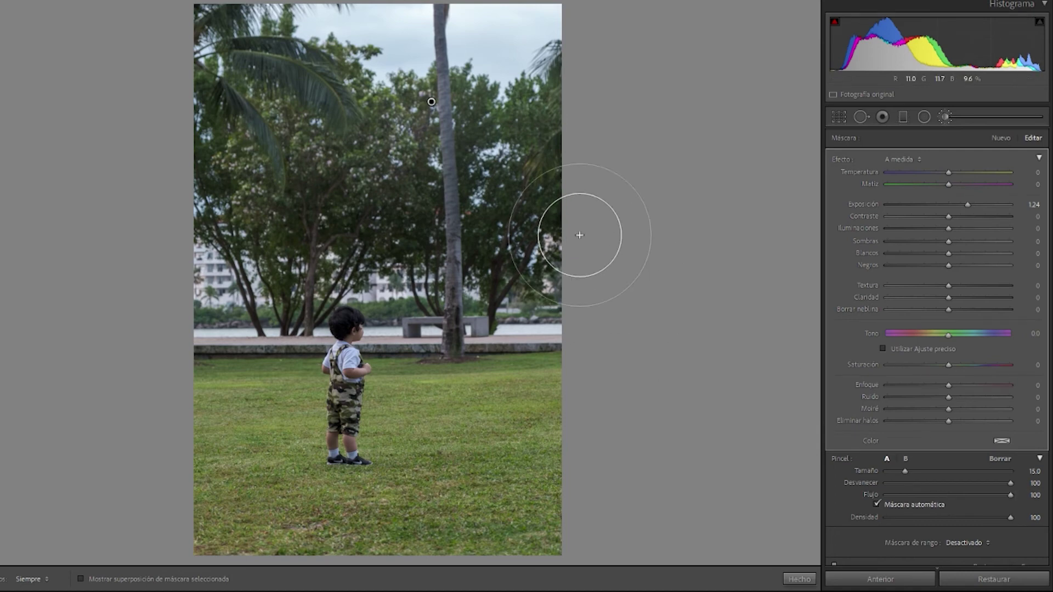
key("h")
mouse_move(427, 230)
left_mouse_down()
mouse_move(470, 152)
mouse_move(230, 83)
mouse_move(415, 233)
mouse_move(306, 459)
mouse_move(505, 576)
left_mouse_up()
key("h")
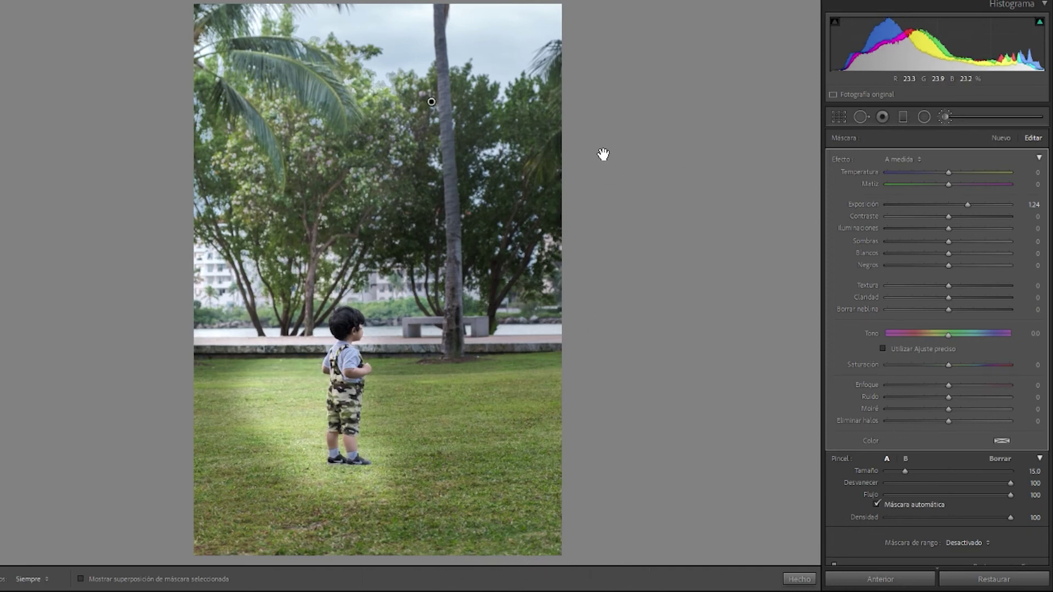
key("o")
key("o")
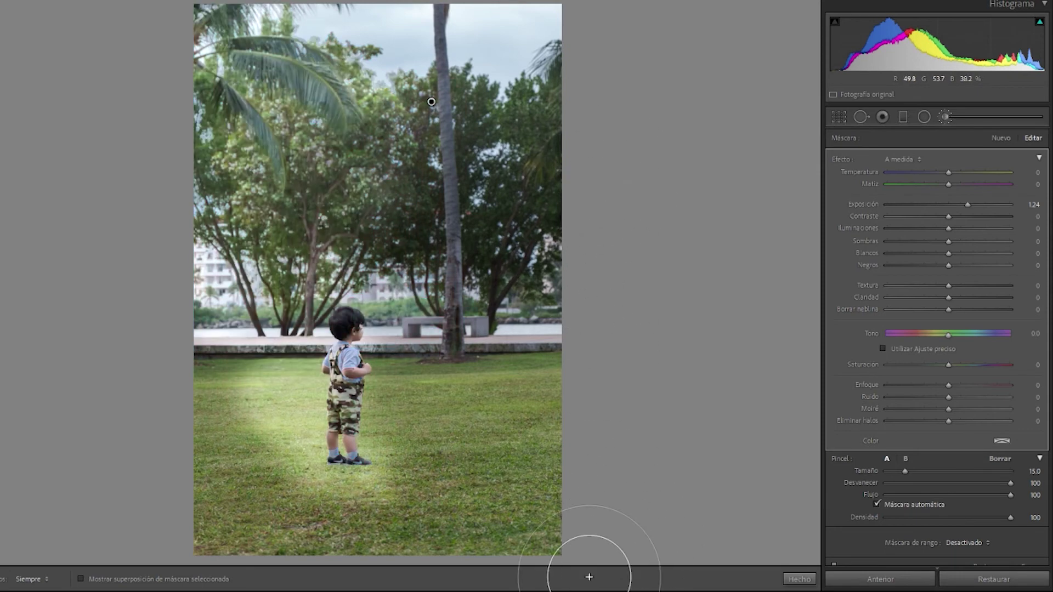
Erase the brightening mask from the grass around the child with the eraser brush at sizes 10 and 18.
key("alt")
mouse_move(378, 469)
left_mouse_down()
mouse_move(337, 476)
mouse_move(308, 467)
mouse_move(322, 443)
left_mouse_up()
key("h")
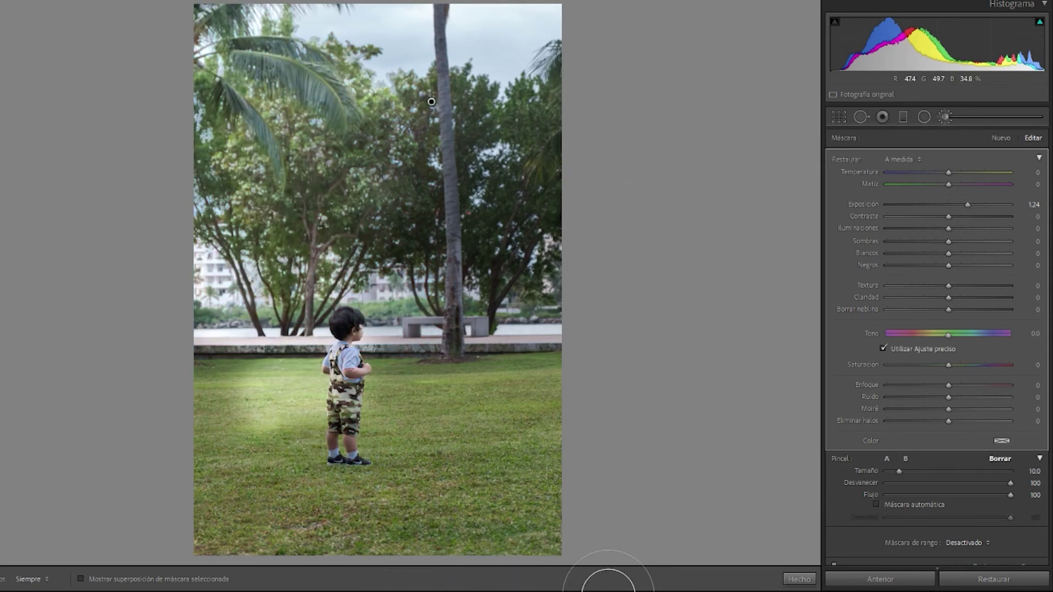
scroll(624, 589, "up", 6)
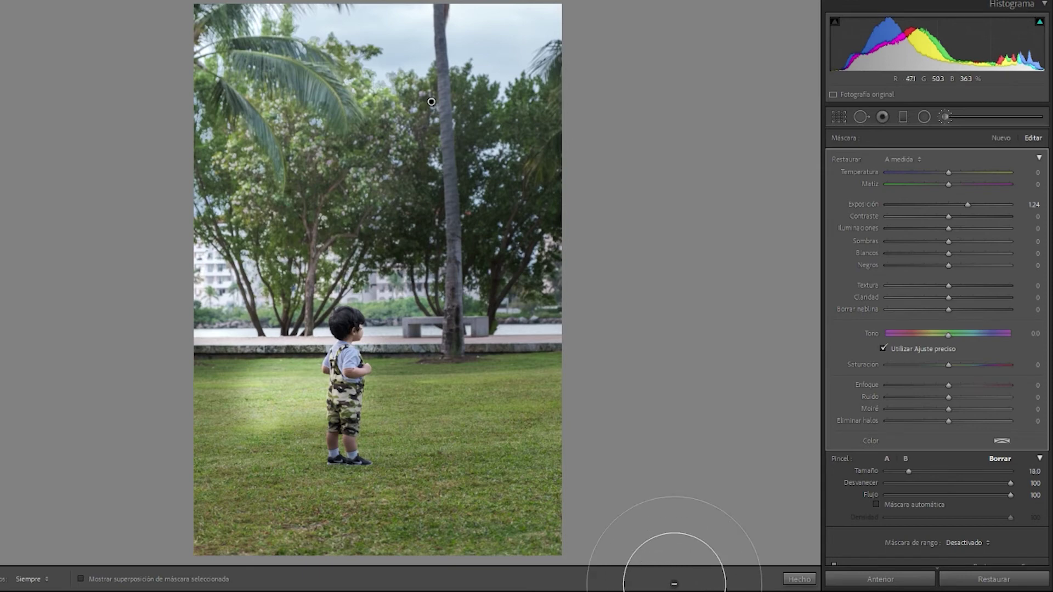
key("h")
mouse_move(379, 438)
left_mouse_down()
mouse_move(274, 430)
mouse_move(390, 422)
mouse_move(375, 433)
mouse_move(450, 443)
left_mouse_up()
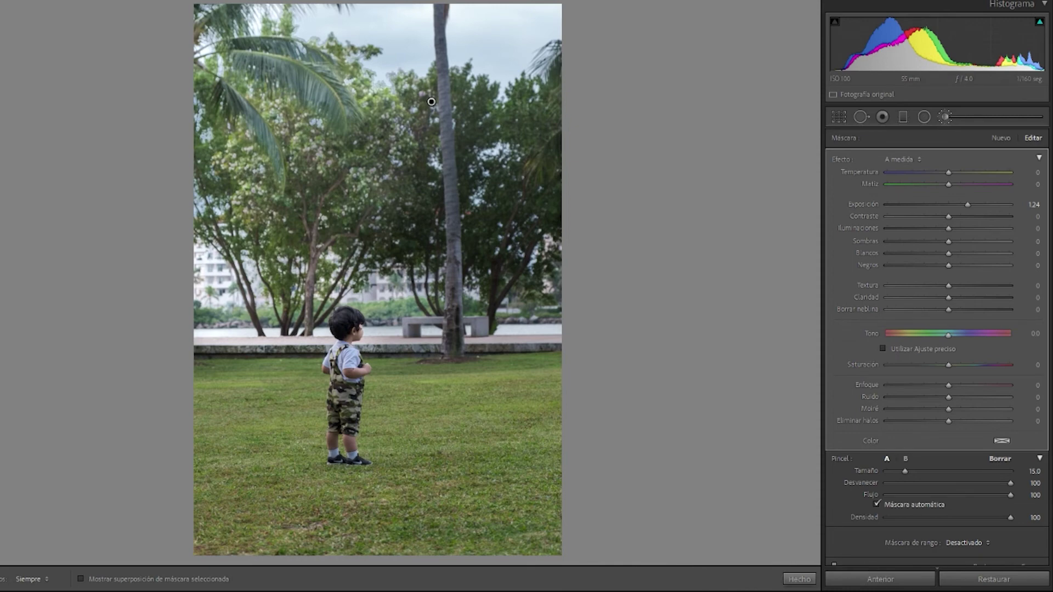
Erase the mask over the trees to the right of the palm trunk with the eraser brush at size 21.
key("alt")
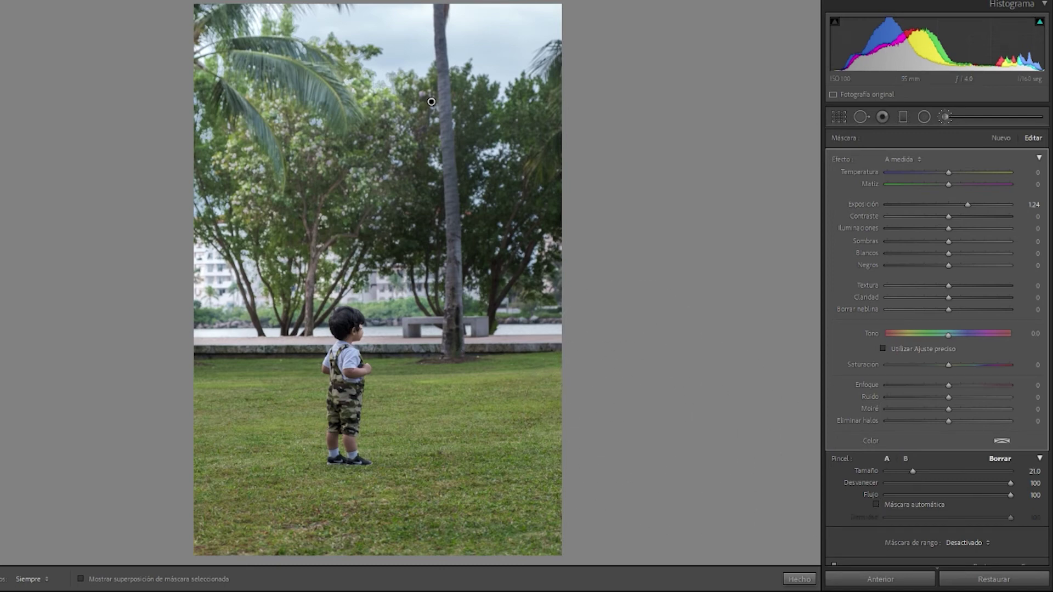
key("h")
key("alt")
mouse_move(468, 313)
left_mouse_down()
mouse_move(539, 238)
mouse_move(488, 158)
mouse_move(521, 82)
left_mouse_up()
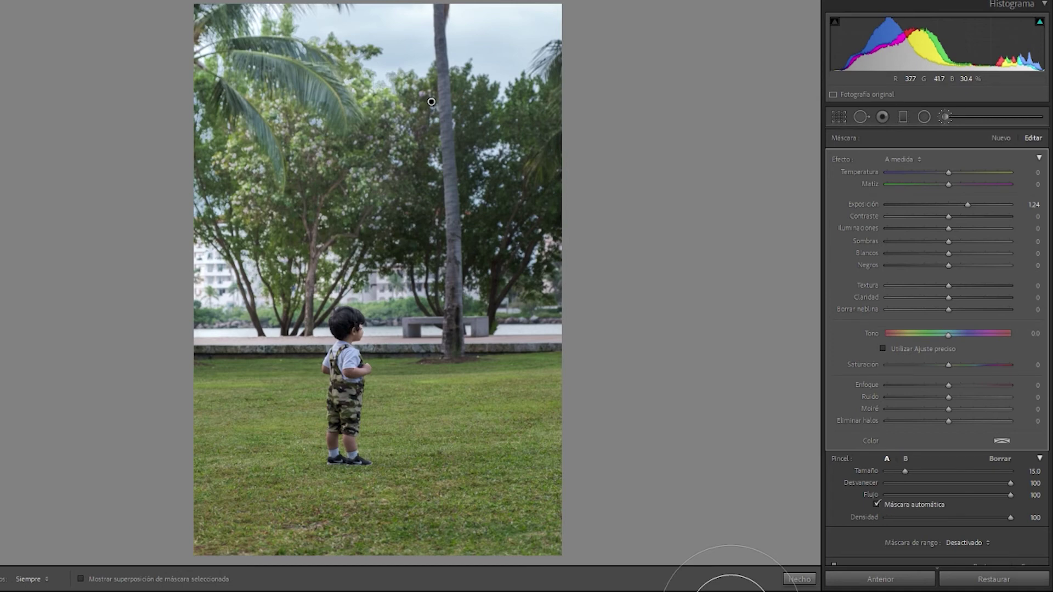
Switch to the photo of the baby in the stroller and reduce the brush size to 9.
key("Right")
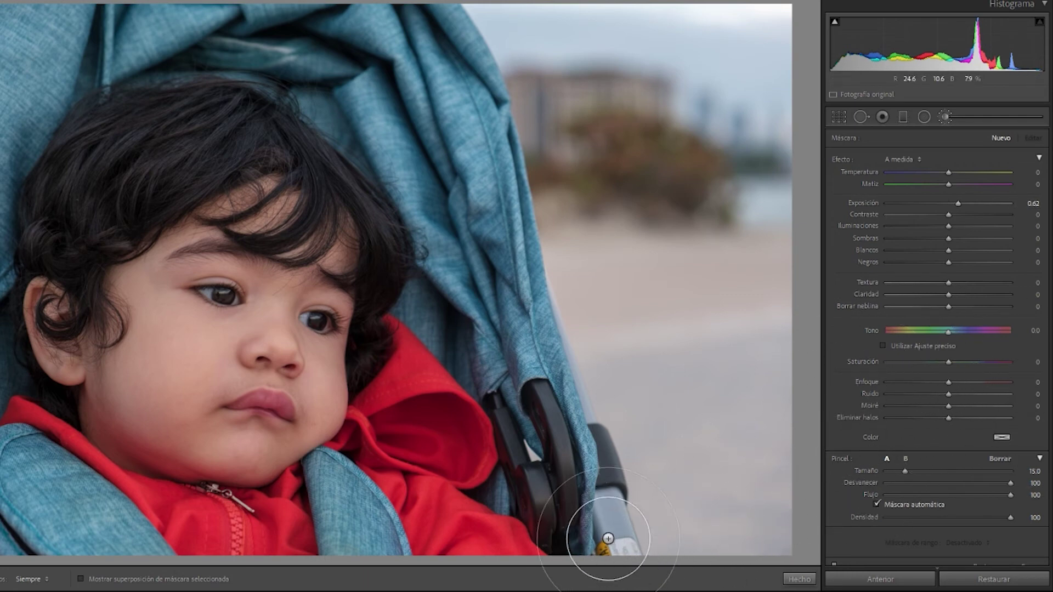
scroll(609, 539, "down", 4)
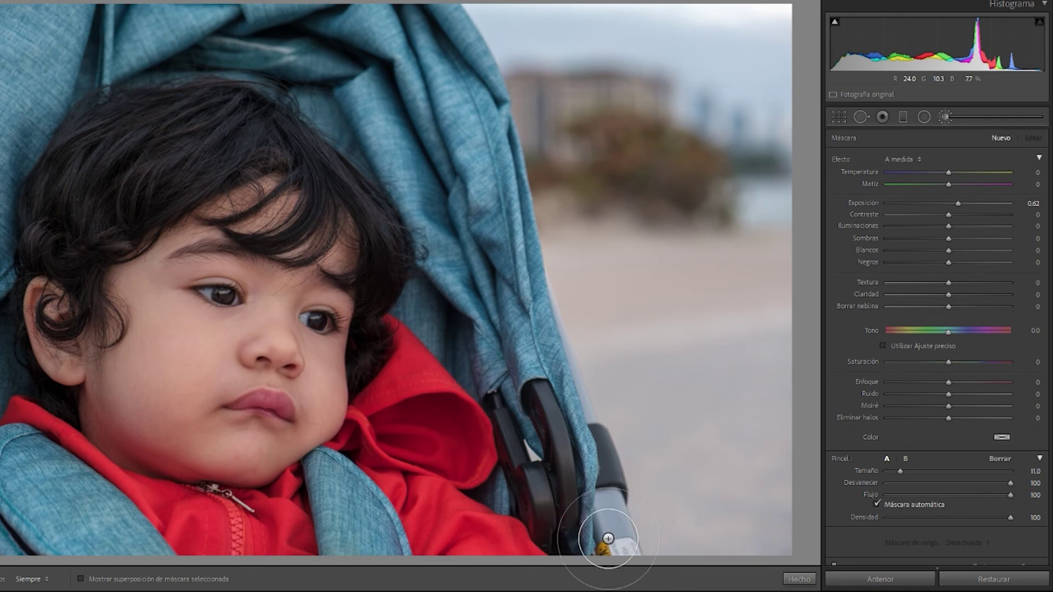
scroll(573, 482, "down", 2)
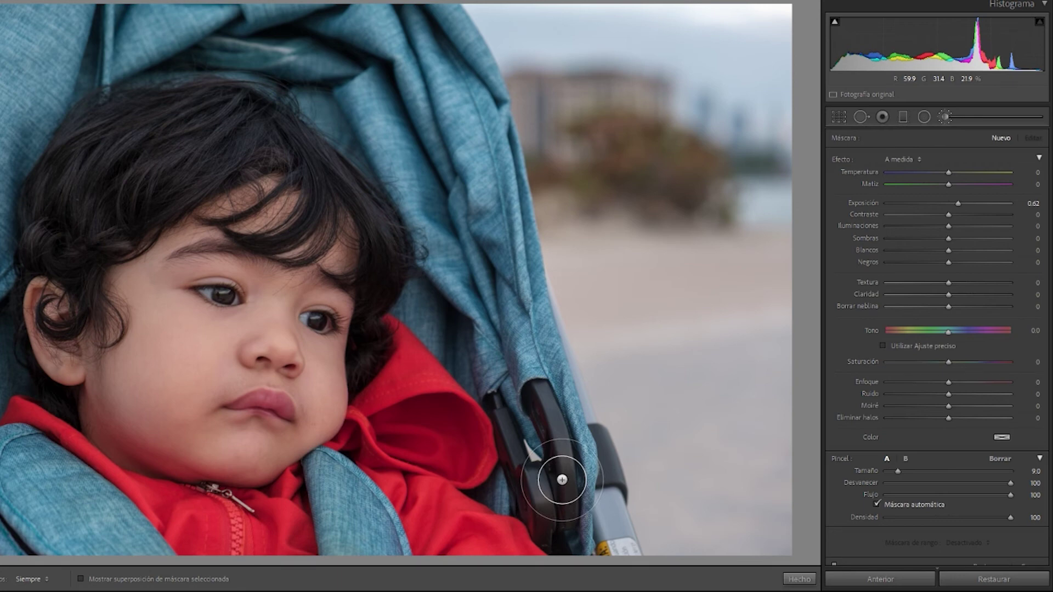
Paint a mask with exposure 0.62 and automatic masking over the baby's red jacket, and show its overlay.
left_click_drag(562, 480, 576, 534)
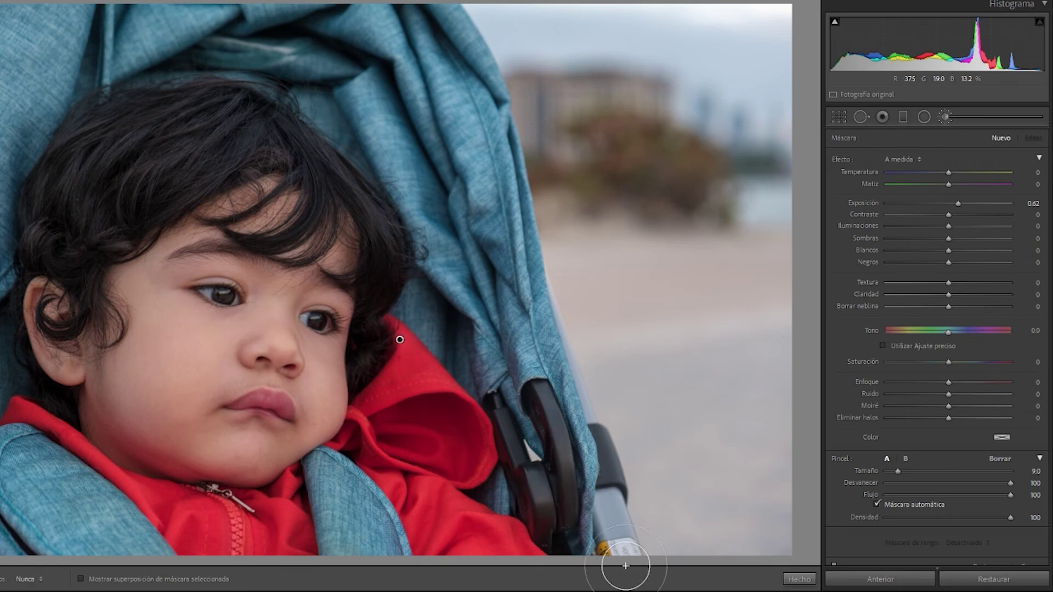
key("o")
key("h")
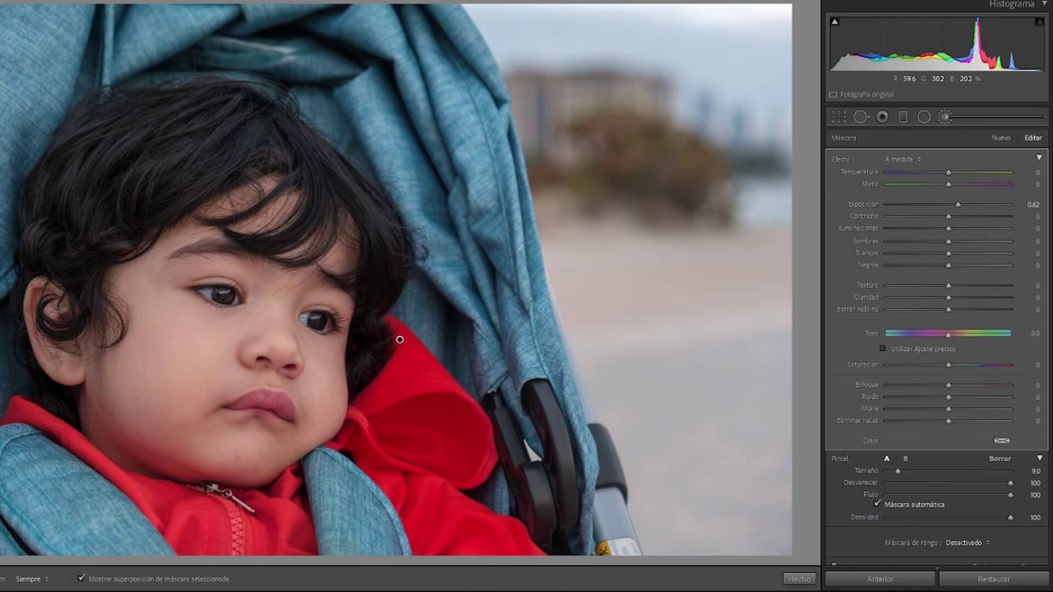
Paint the remaining red fabric around the lower collar into the jacket mask with brush size 4, toggling the edit pins' visibility.
mouse_move(158, 506)
left_mouse_down()
mouse_move(90, 447)
mouse_move(118, 467)
mouse_move(191, 462)
left_mouse_up()
key("h")
key("h")
key("h")
key("h")
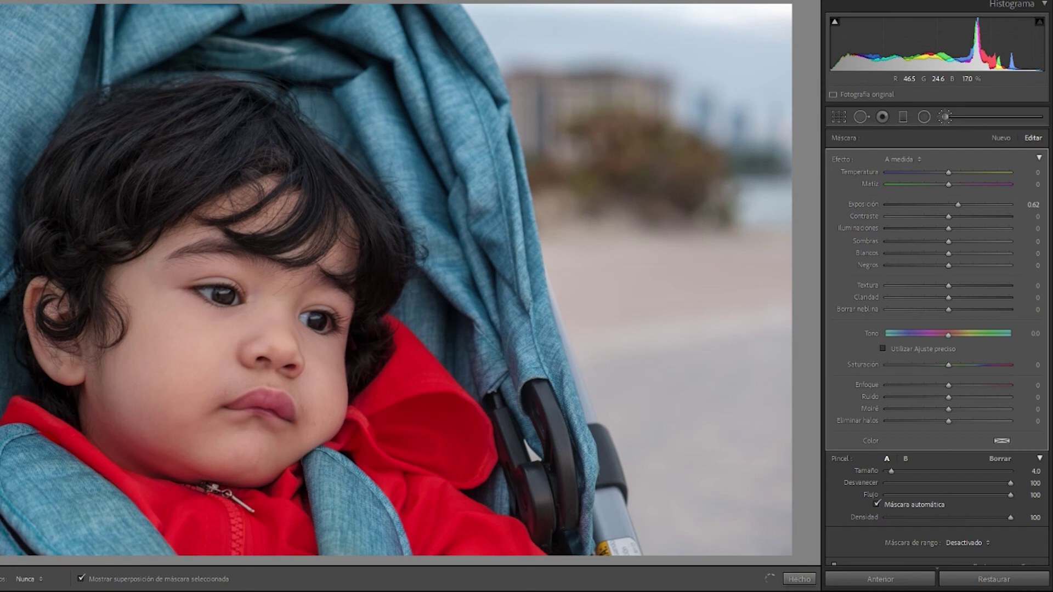
key("h")
key("h")
key("h")
key("h")
key("alt")
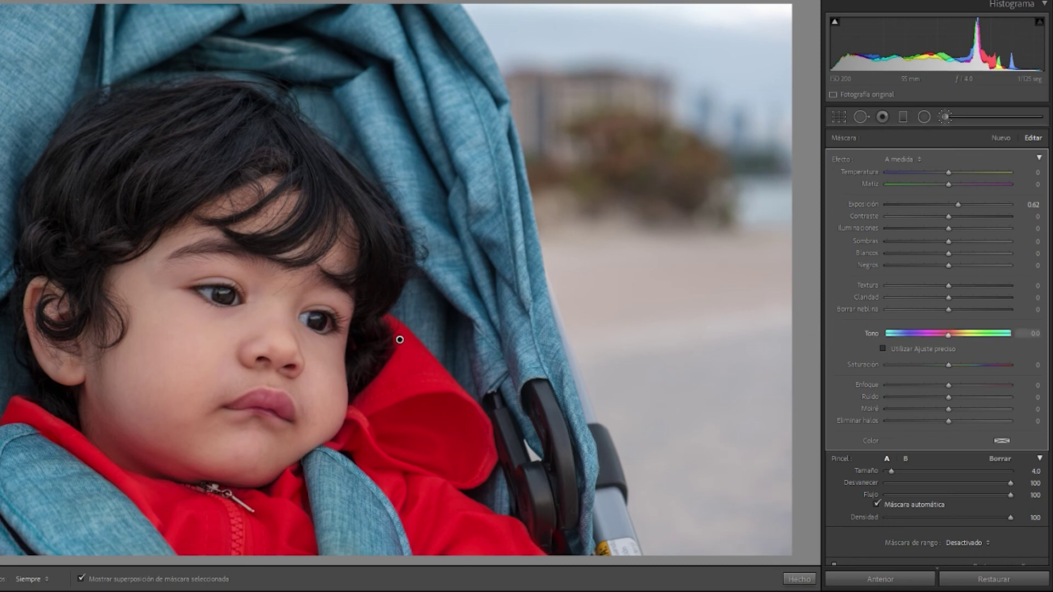
Hide the mask overlay and try the masked jacket's hue at -43.2, 79.2 and 160.2.
mouse_move(948, 335)
left_mouse_down()
mouse_move(996, 335)
mouse_move(933, 335)
left_mouse_up()
key("o")
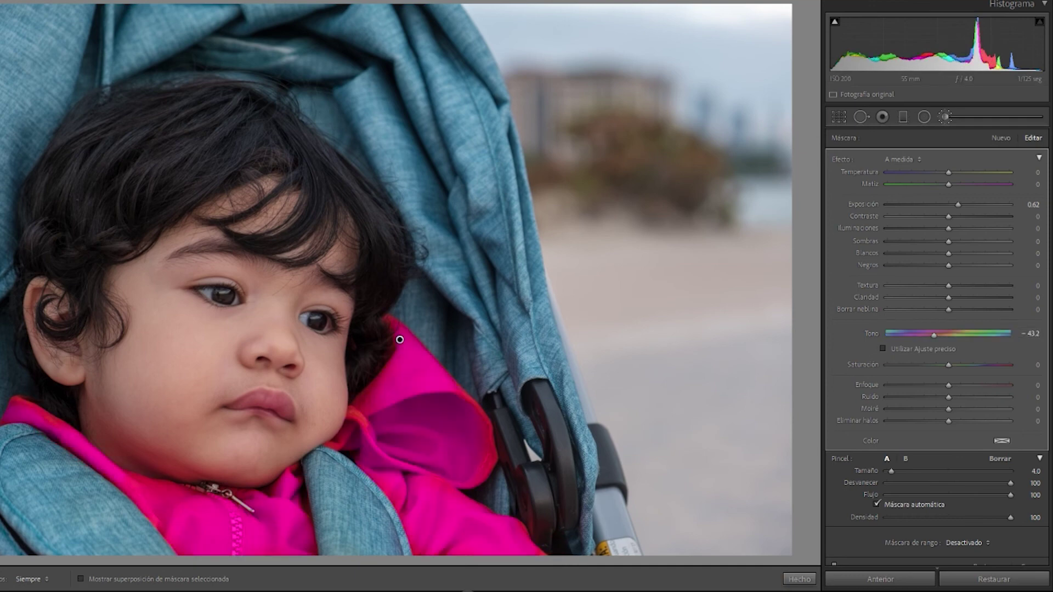
left_click_drag(933, 335, 974, 335)
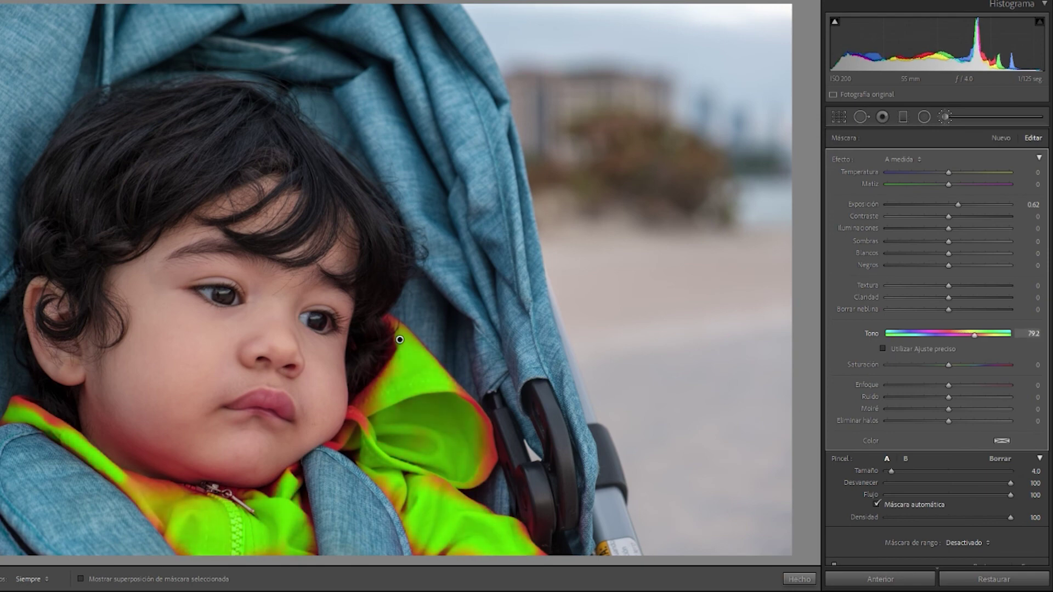
left_click_drag(974, 335, 1000, 335)
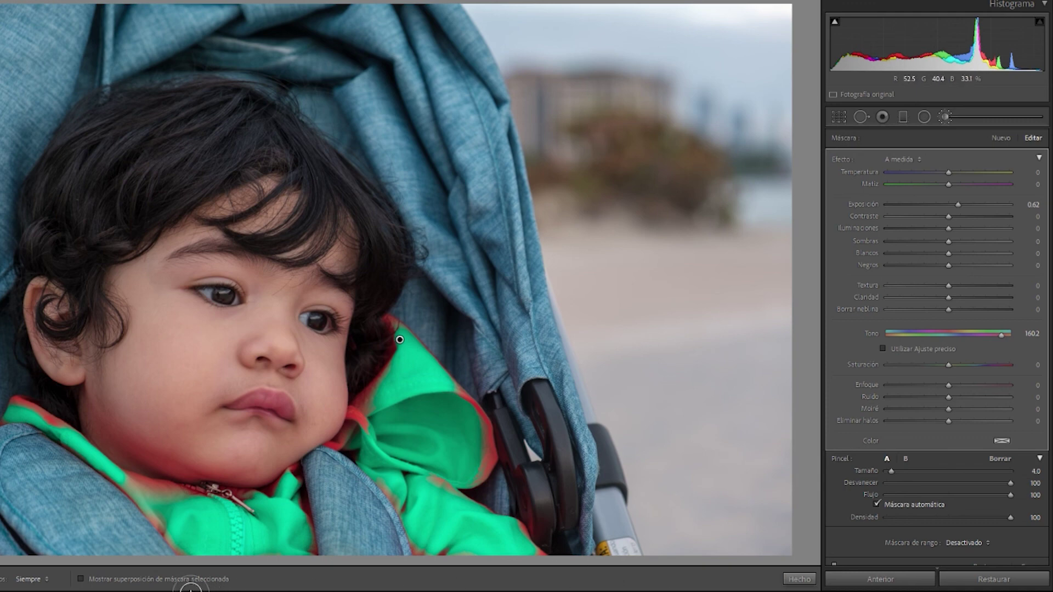
Paint the missed red edges of the jacket's collar below the baby's ear into the mask with automatic masking.
left_click_drag(101, 583, 58, 558)
key("h")
left_click_drag(119, 476, 175, 493)
key("h")
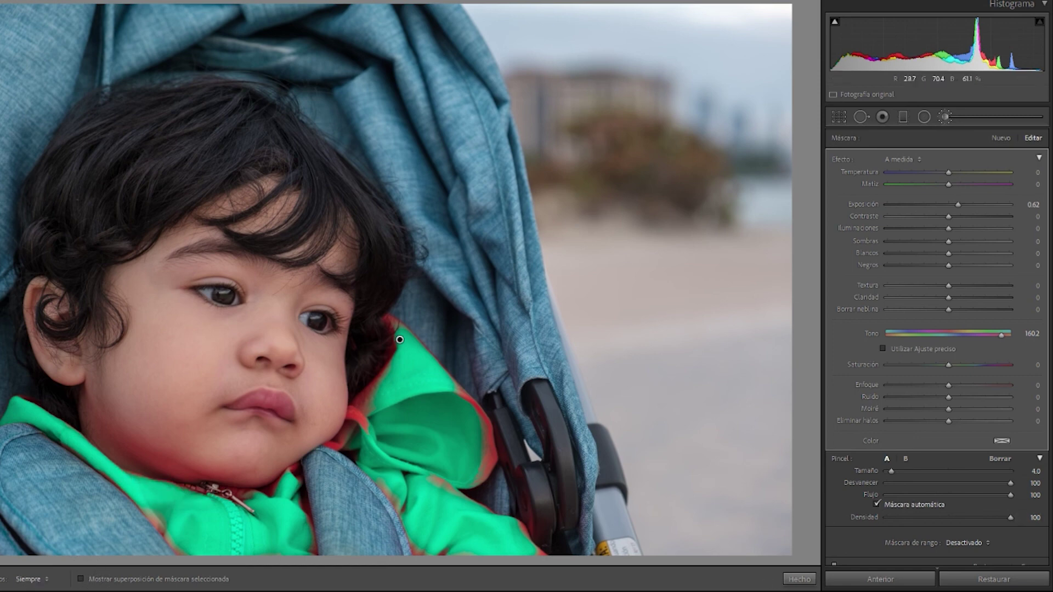
key("h")
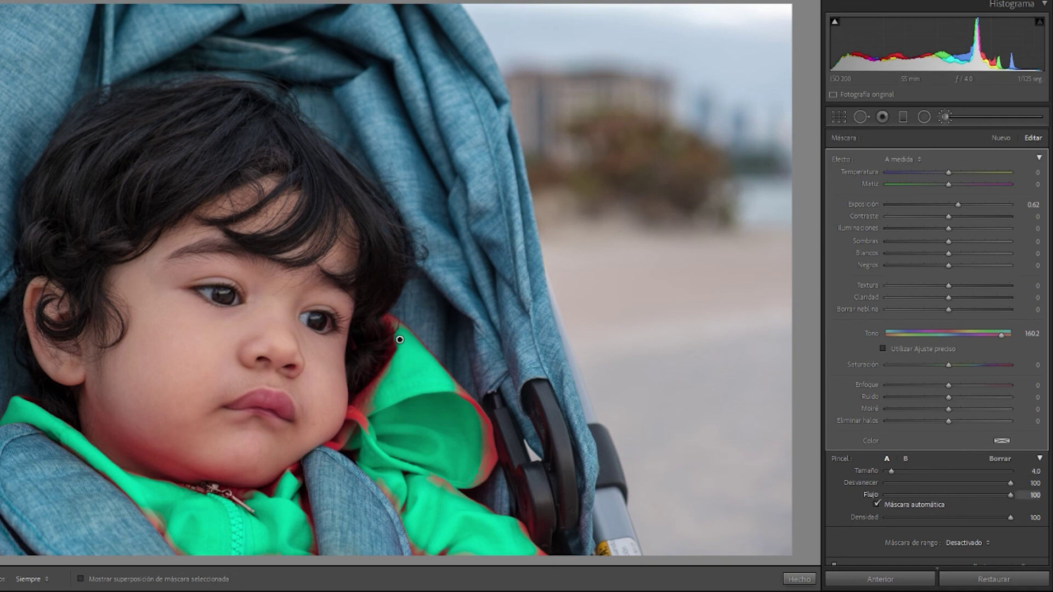
Set the brush flow to 86 and brush along the jacket edge beside the stroller strap under the chin.
key("8")
key("6")
key("h")
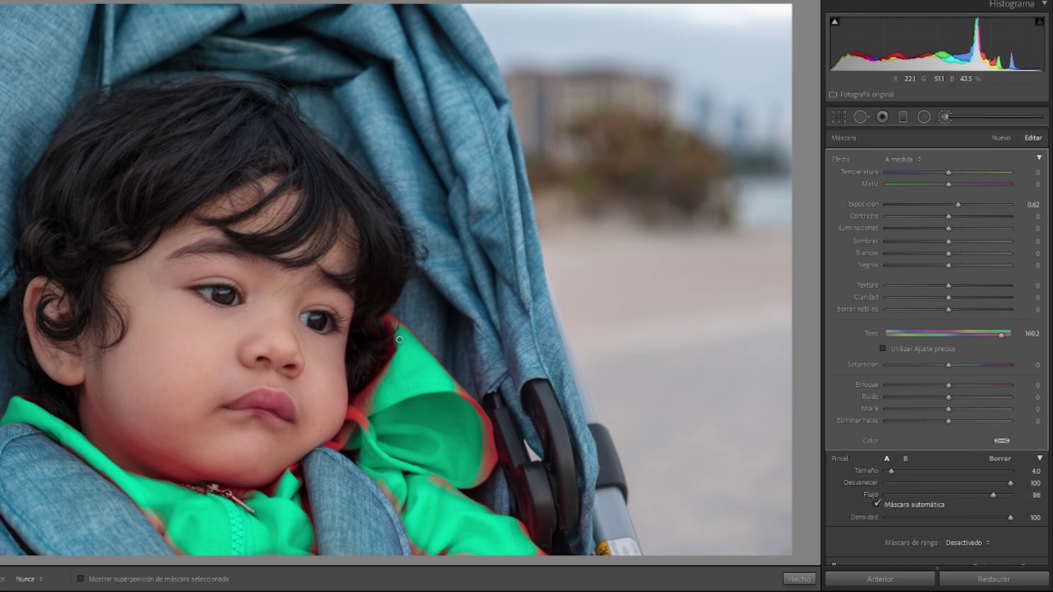
key("h")
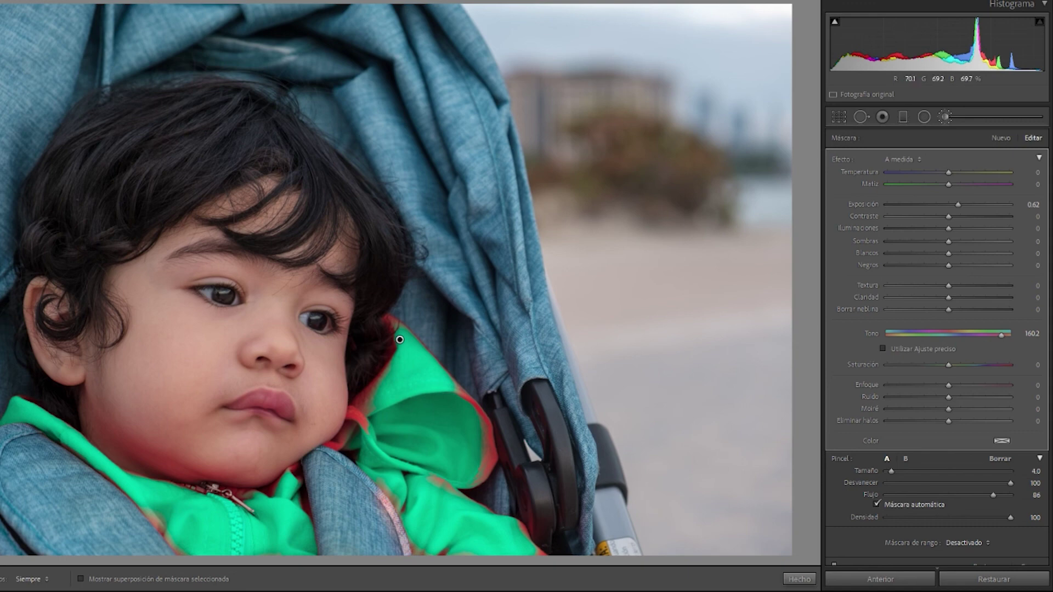
Close and reopen the Adjustment Brush, select the jacket mask and reset its exposure and hue to 0.
left_click(799, 579)
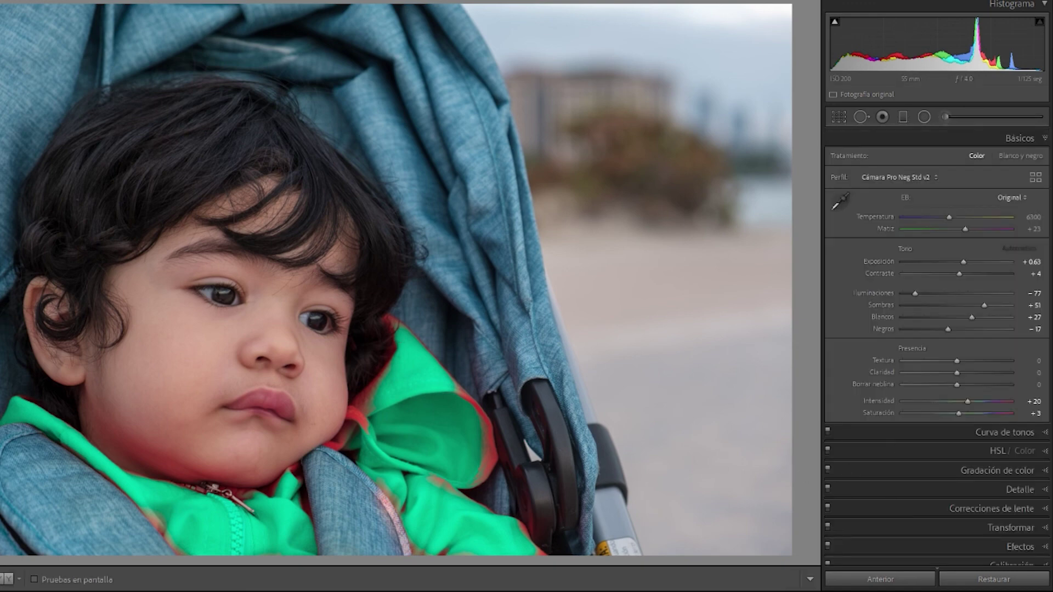
left_click(945, 116)
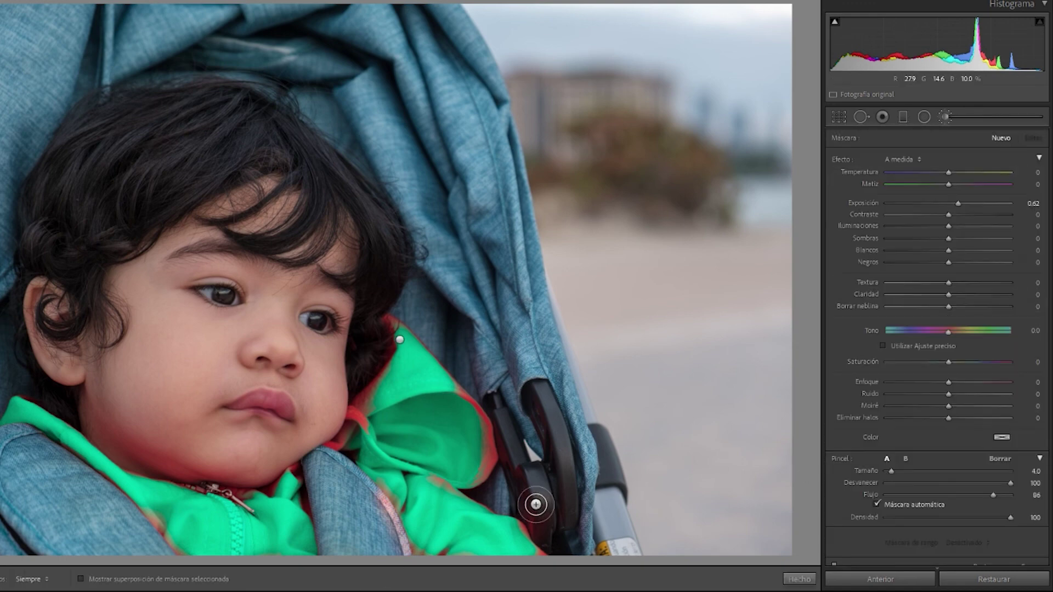
key("Delete")
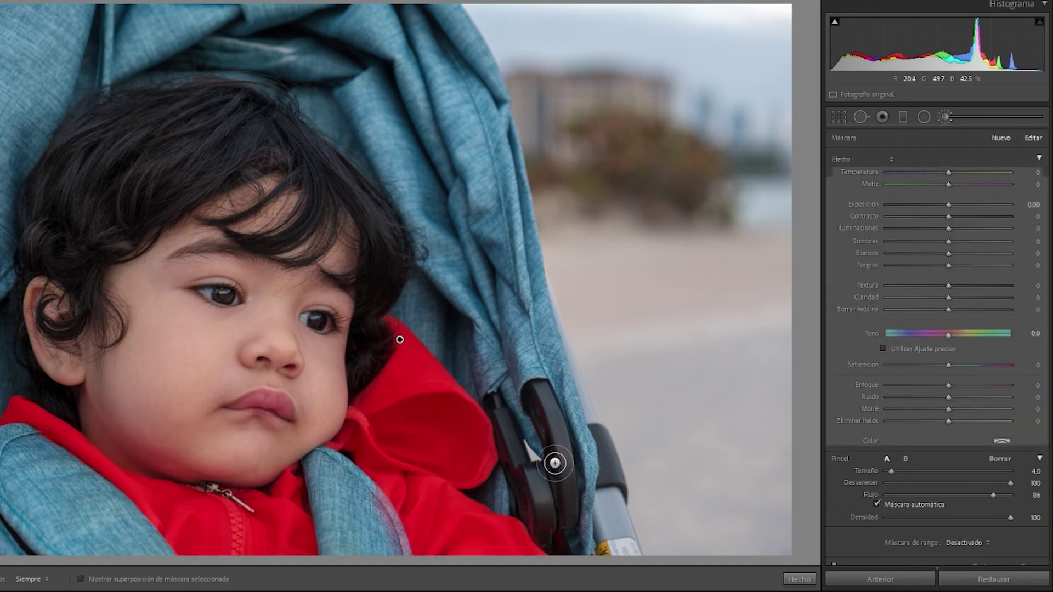